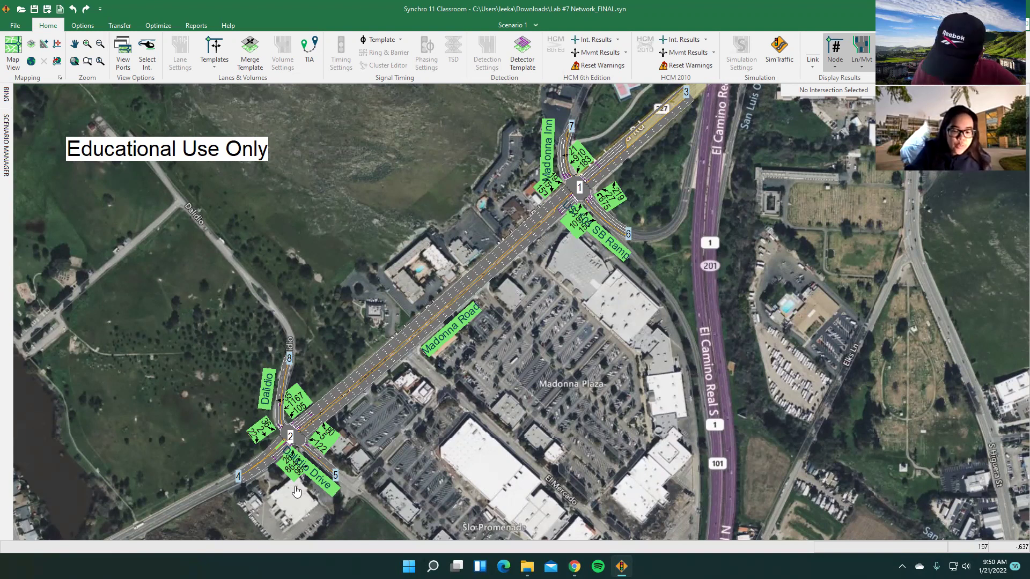
Save the Synchro network in Comma Delimited format as Lab #7 Network_FINAL in Downloads.
{"action": "left_click_drag", "start_coordinate": [296, 491], "coordinate": [299, 487]}
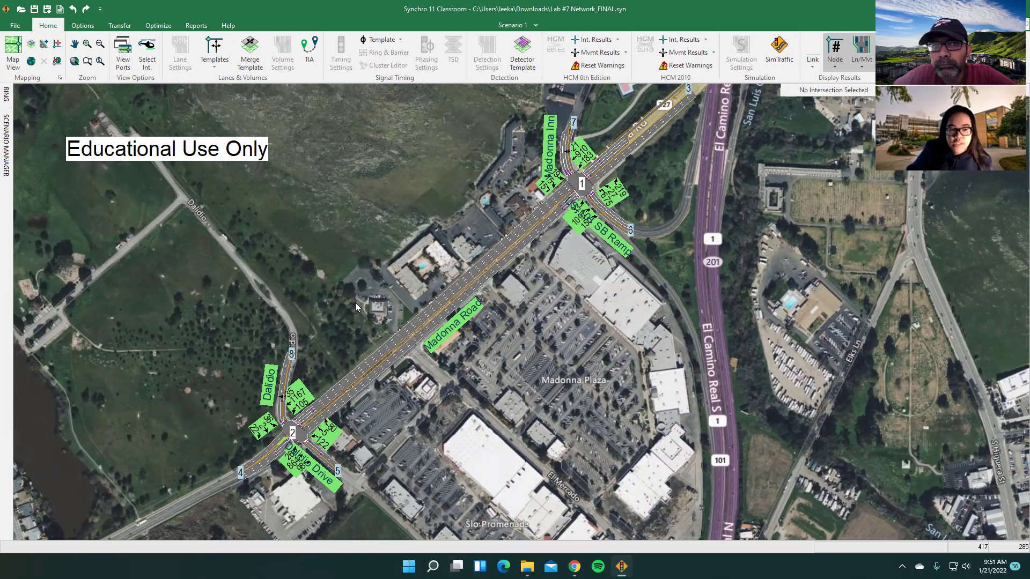
{"action": "left_click", "coordinate": [13, 50]}
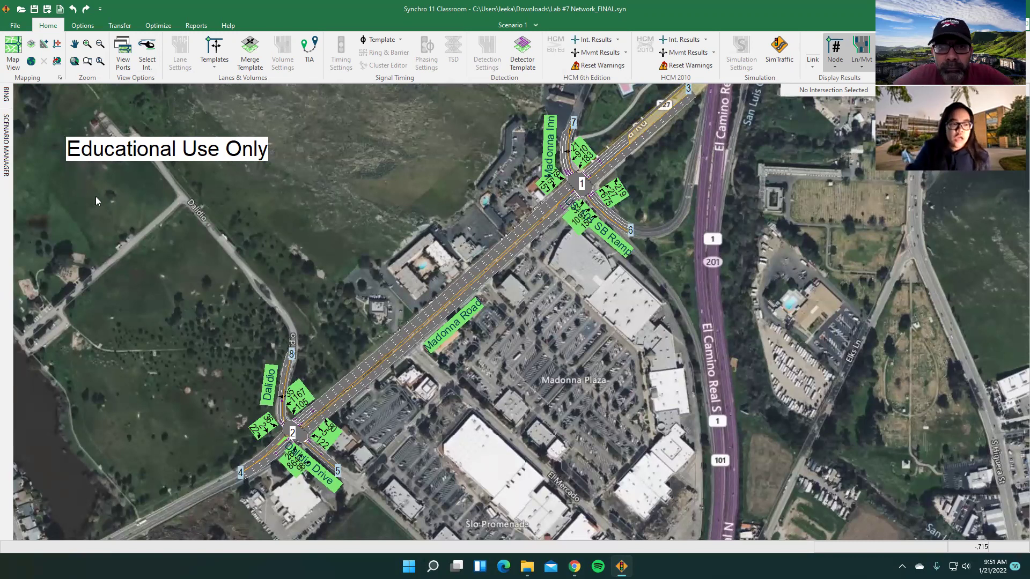
{"action": "left_click", "coordinate": [4, 23]}
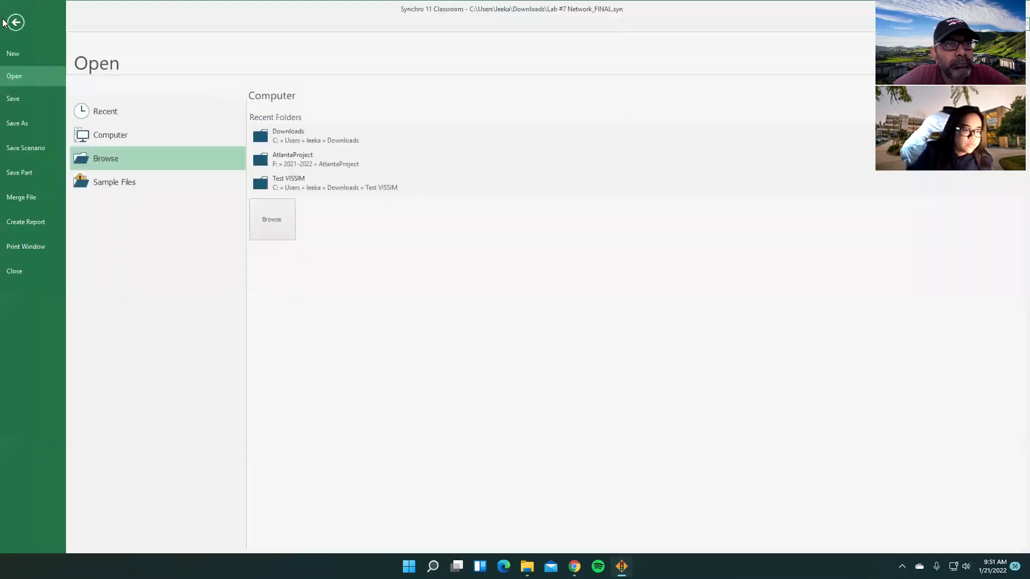
{"action": "left_click", "coordinate": [22, 125]}
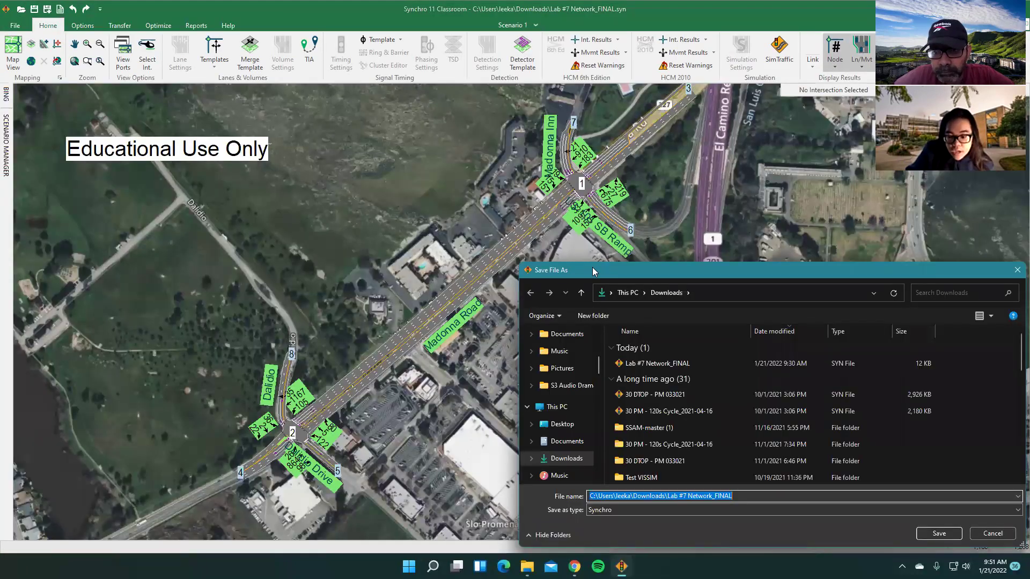
{"action": "left_click_drag", "start_coordinate": [592, 267], "coordinate": [426, 128]}
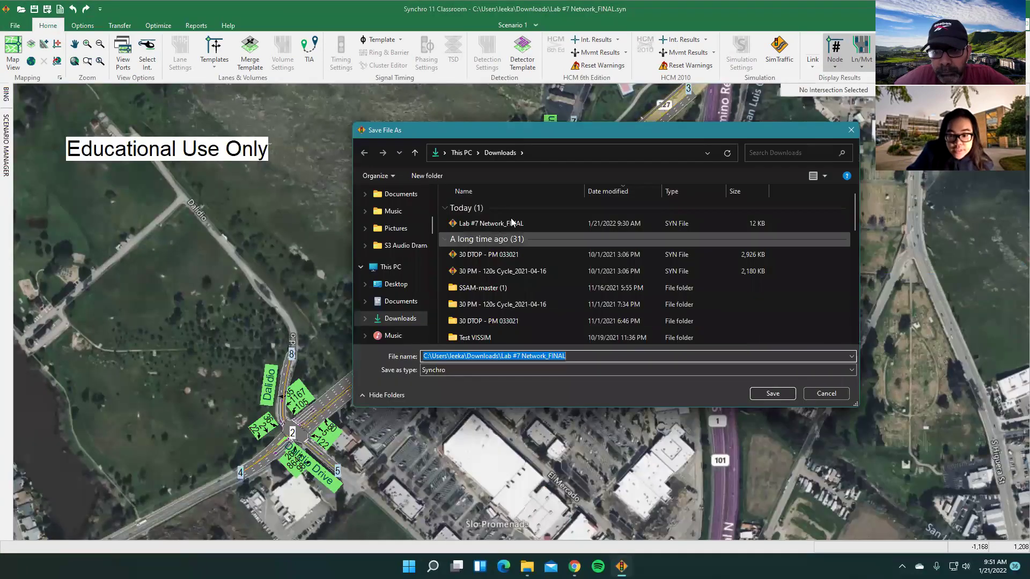
{"action": "left_click", "coordinate": [441, 371]}
{"action": "left_click", "coordinate": [448, 389]}
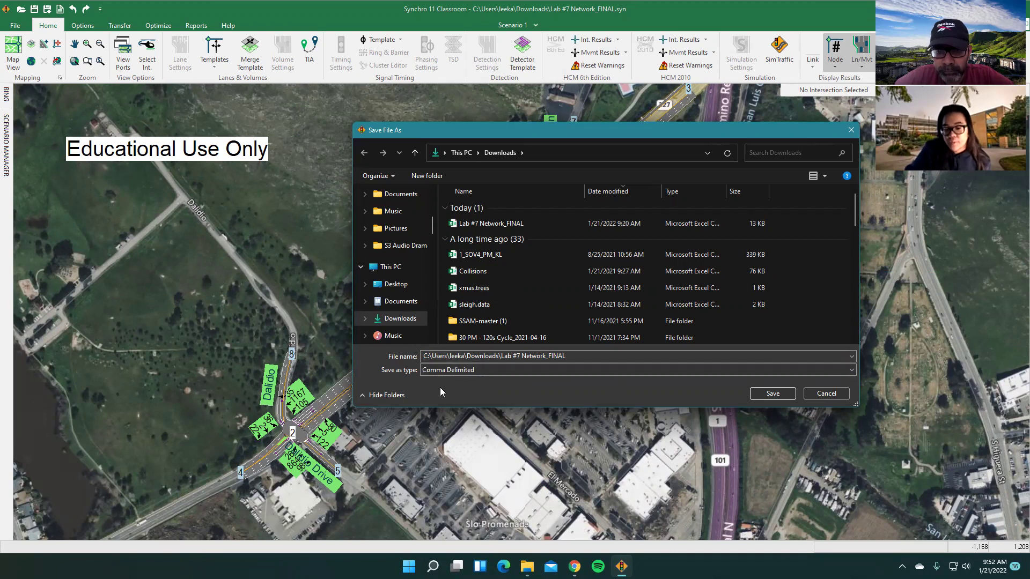
{"action": "left_click", "coordinate": [767, 398]}
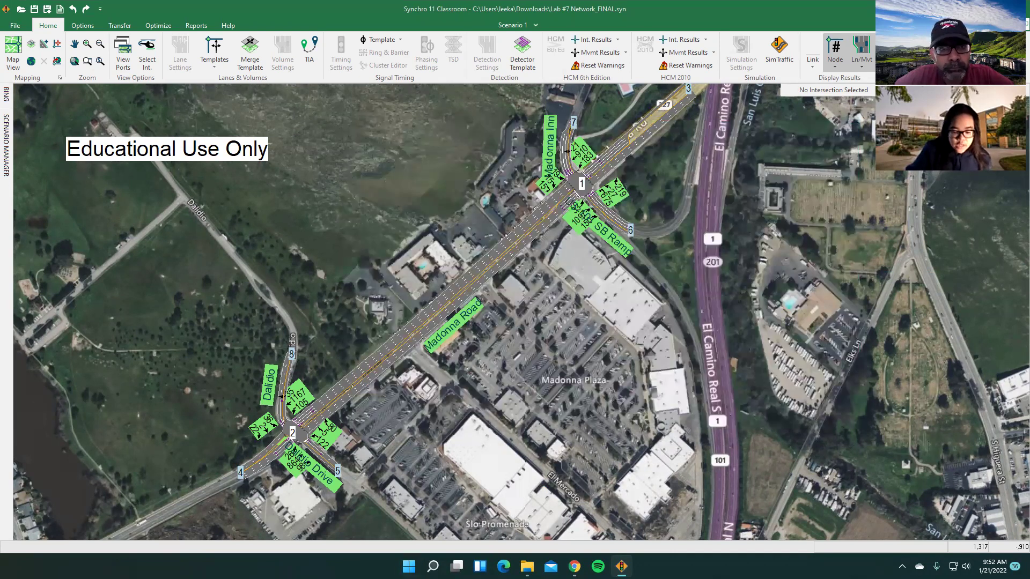
Launch PTV Vissim 2021 from the Start menu's Recent list and bring its window forward.
{"action": "left_click", "coordinate": [433, 567]}
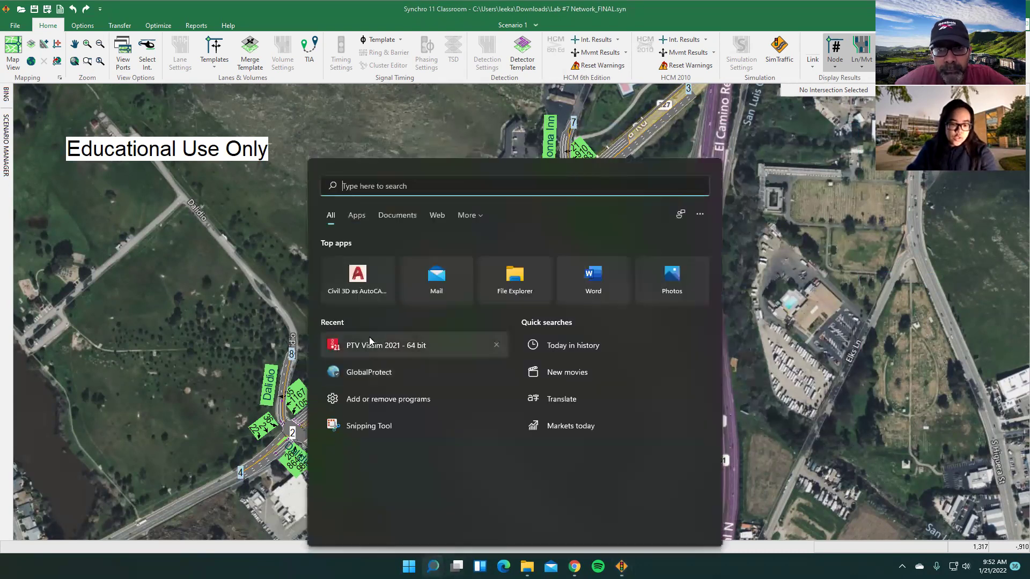
{"action": "left_click", "coordinate": [369, 338]}
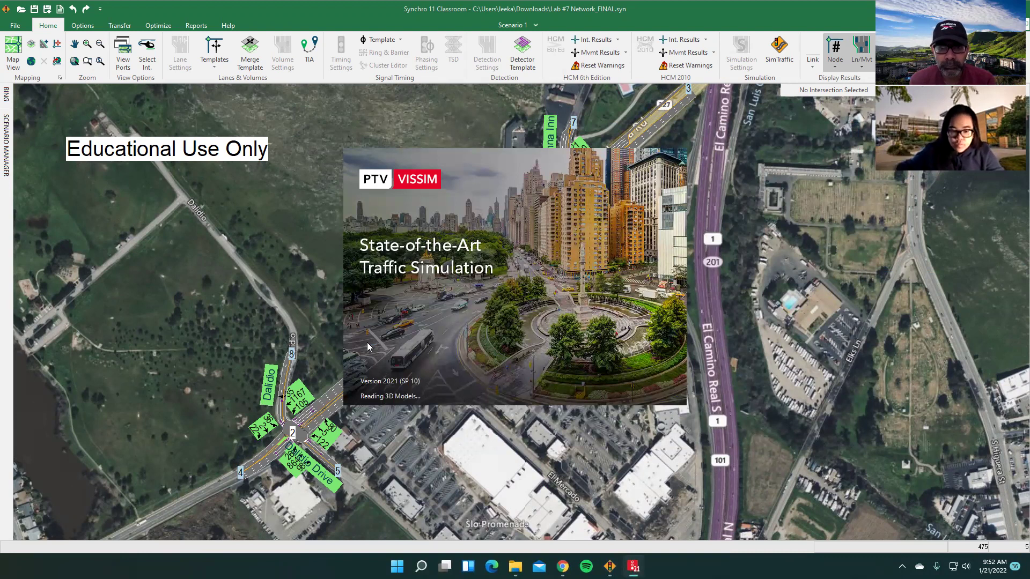
{"action": "key", "text": "alt+Tab"}
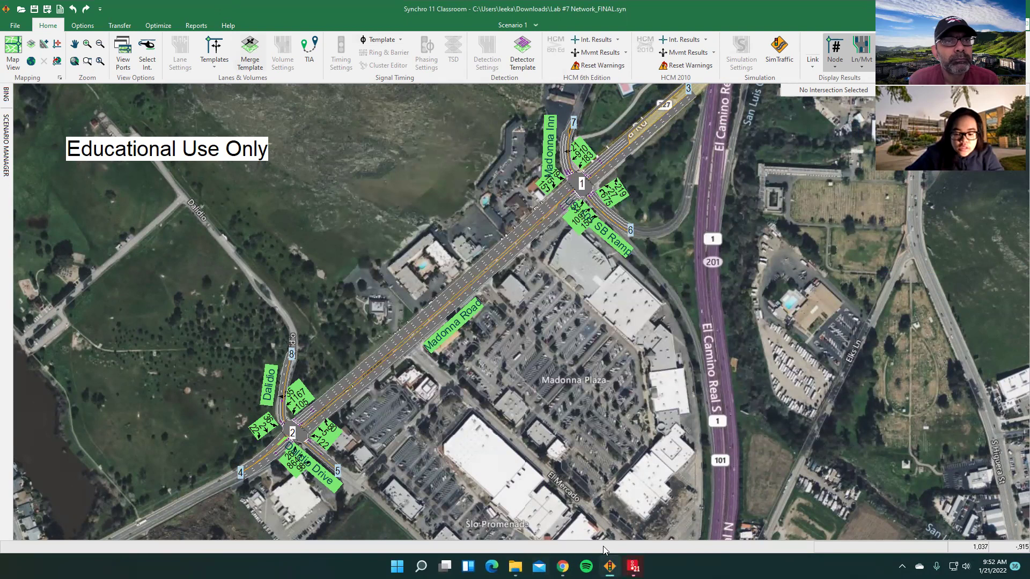
{"action": "left_click", "coordinate": [633, 566]}
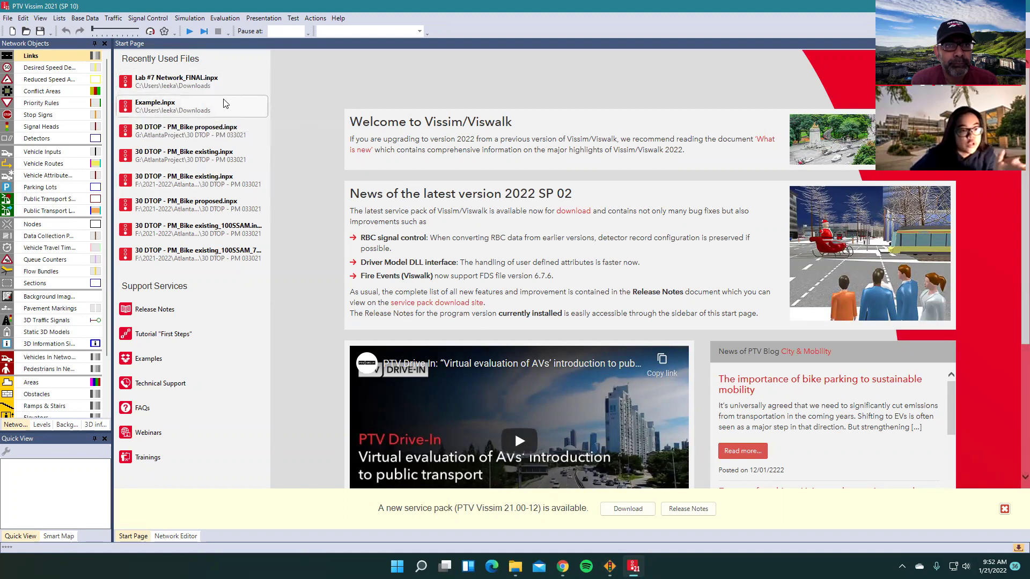
Start a Synchro import and choose Lab #7 Network_FINAL.csv from Downloads as the Synchro file.
{"action": "left_click", "coordinate": [8, 19]}
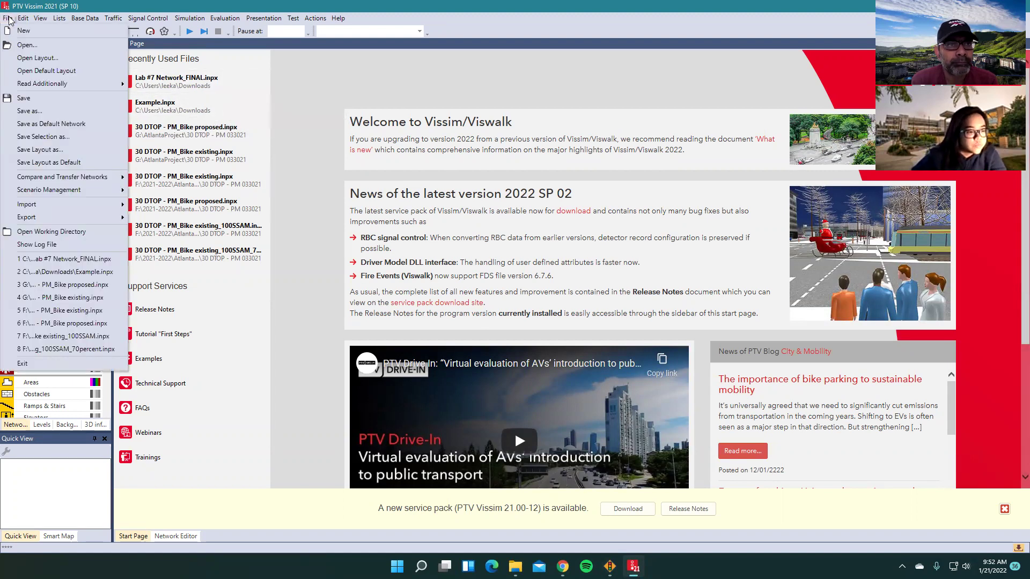
{"action": "mouse_move", "coordinate": [69, 219]}
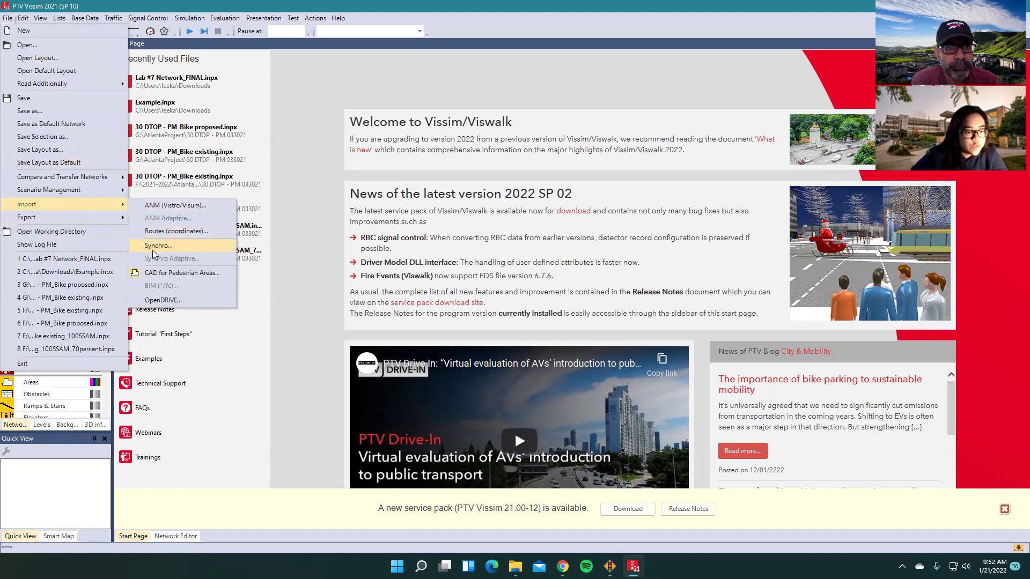
{"action": "left_click", "coordinate": [153, 250]}
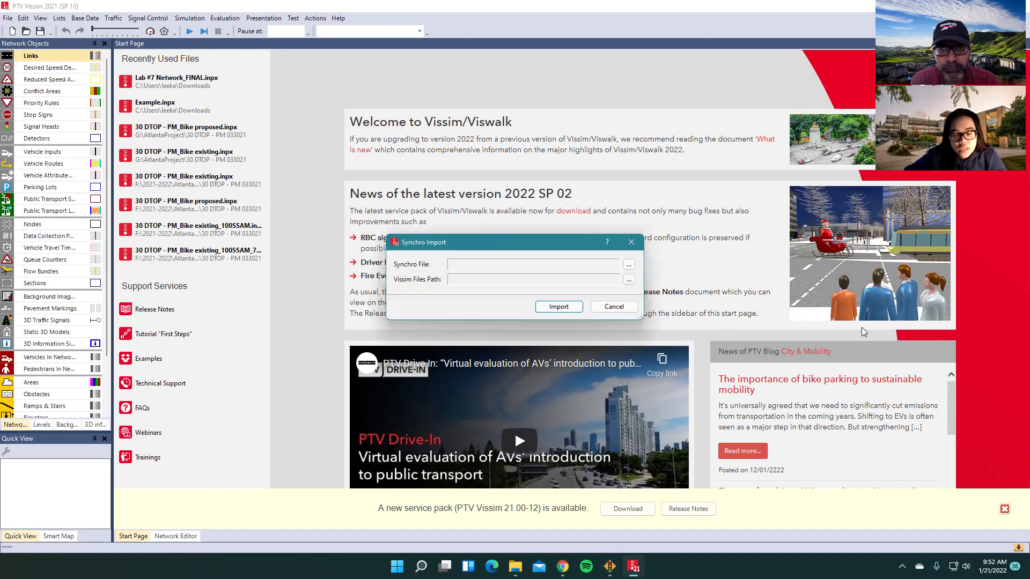
{"action": "left_click", "coordinate": [629, 265]}
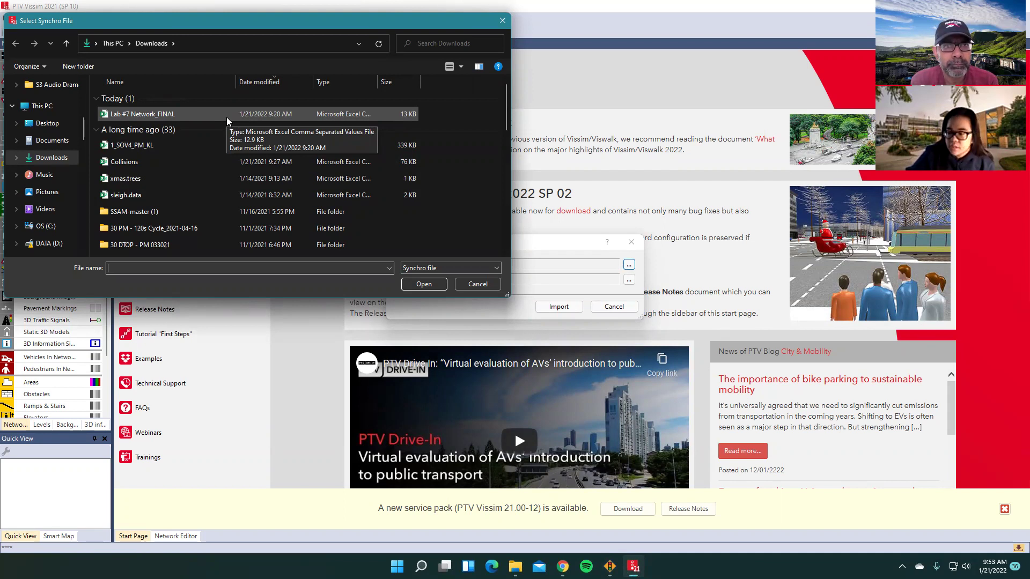
{"action": "left_click", "coordinate": [227, 116]}
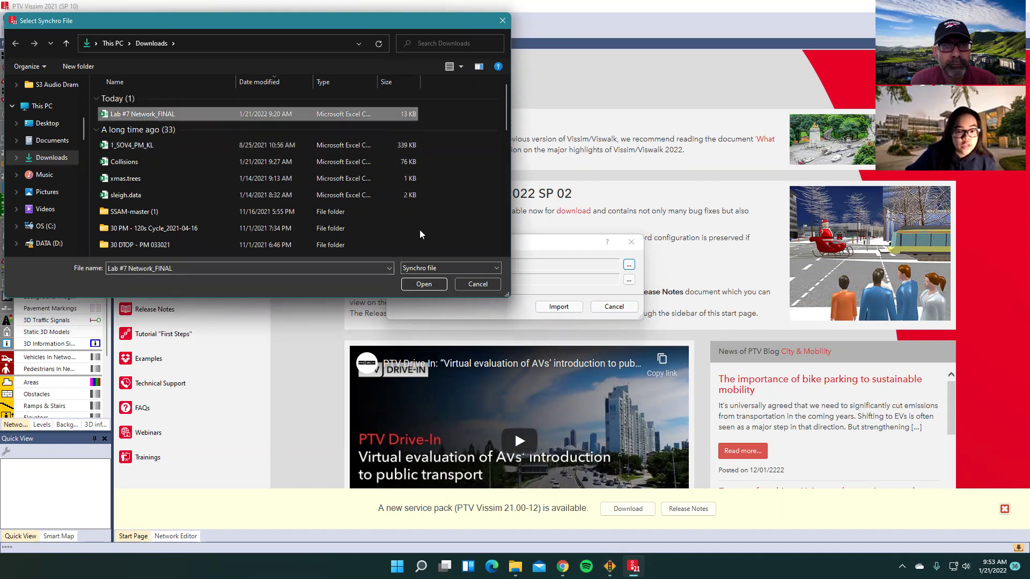
{"action": "left_click", "coordinate": [424, 284]}
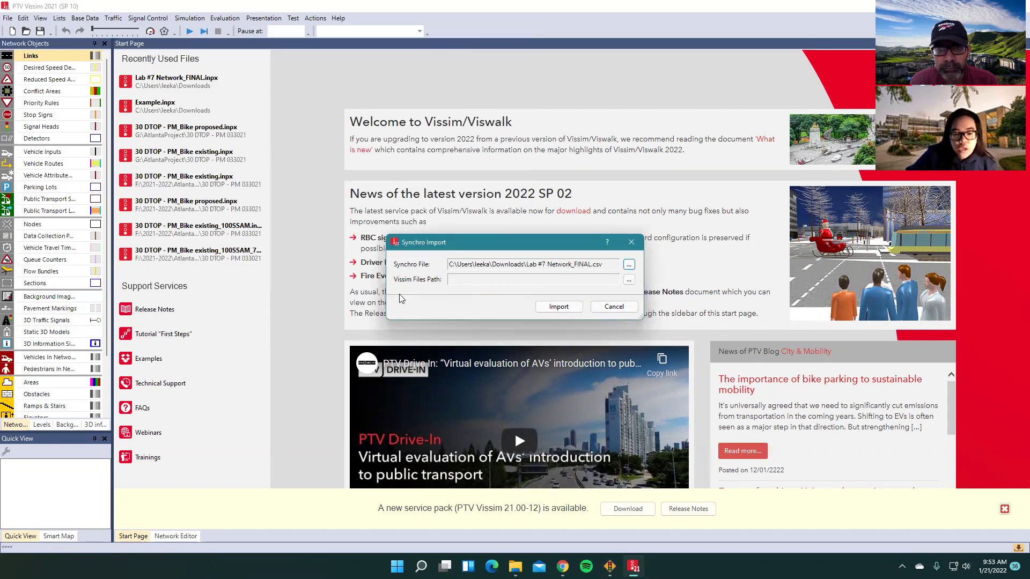
Set the Vissim files path to the Downloads folder and run the Synchro import.
{"action": "left_click", "coordinate": [628, 279]}
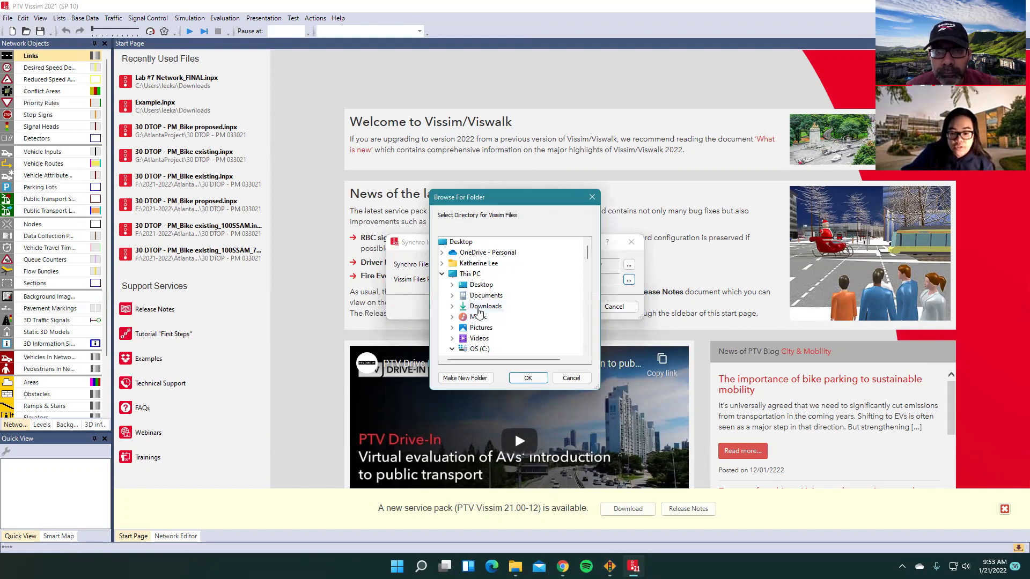
{"action": "double_click", "coordinate": [479, 307]}
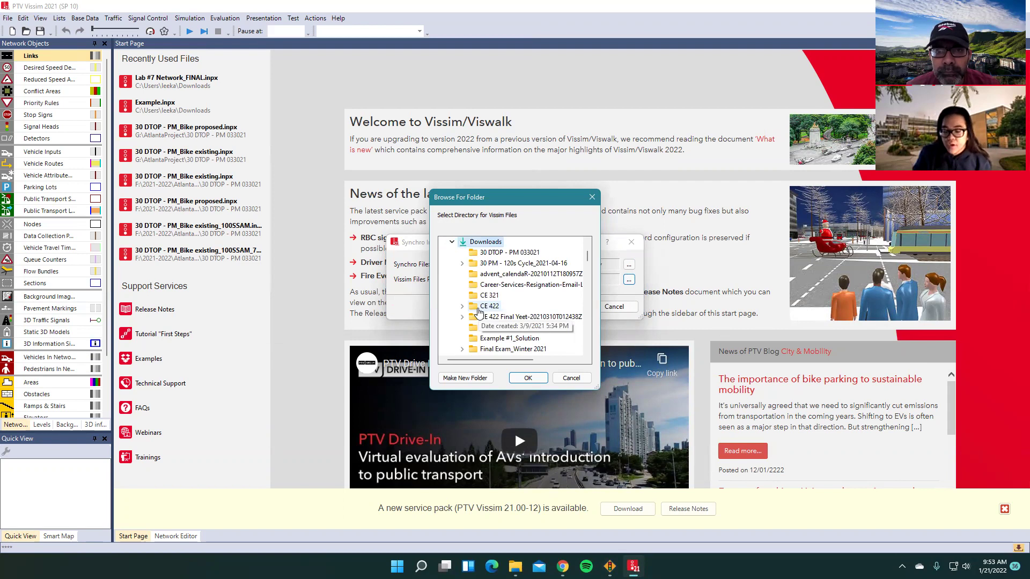
{"action": "scroll", "coordinate": [478, 311], "scroll_direction": "up", "scroll_amount": 2}
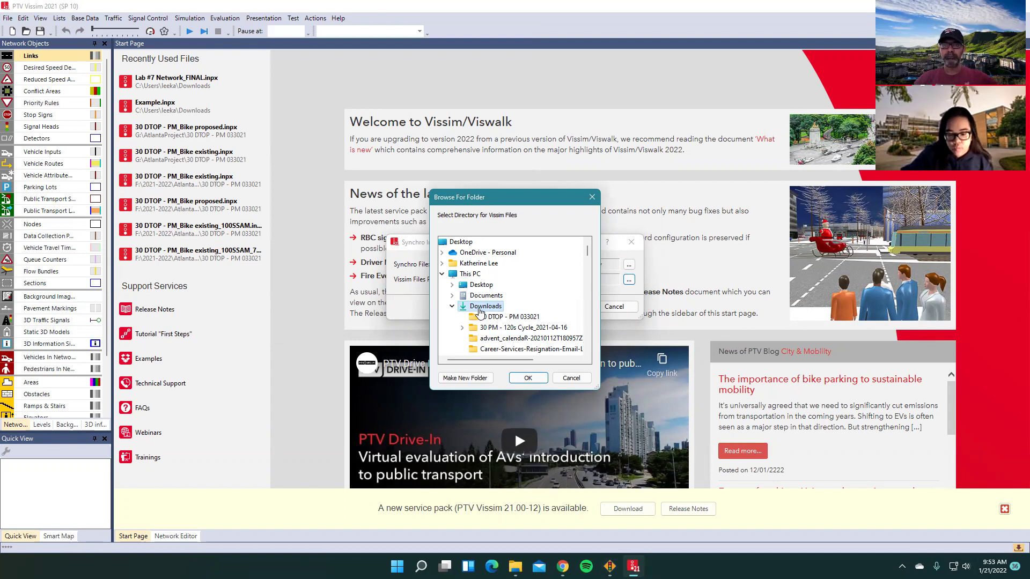
{"action": "left_click", "coordinate": [528, 378]}
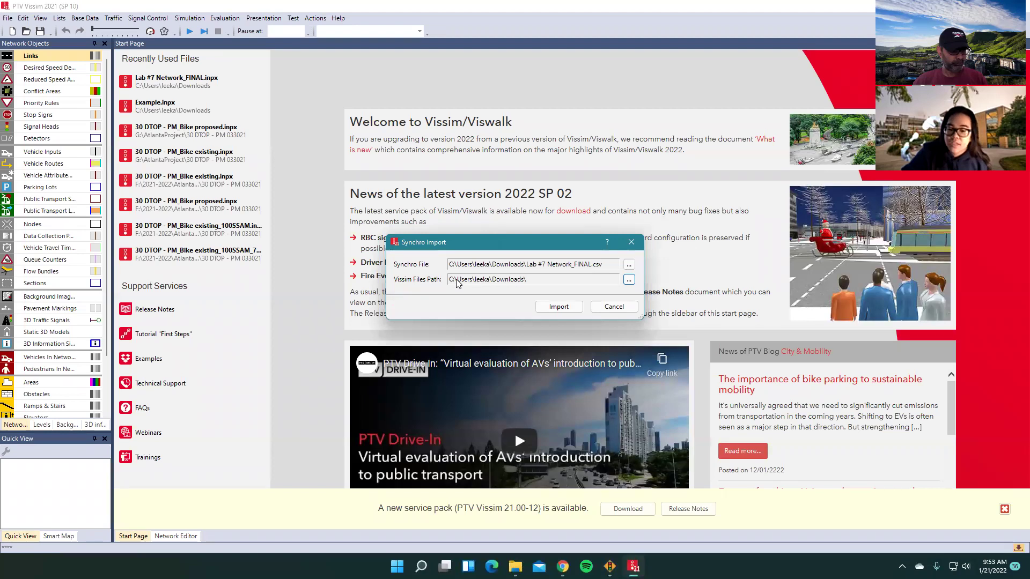
{"action": "left_click", "coordinate": [550, 313]}
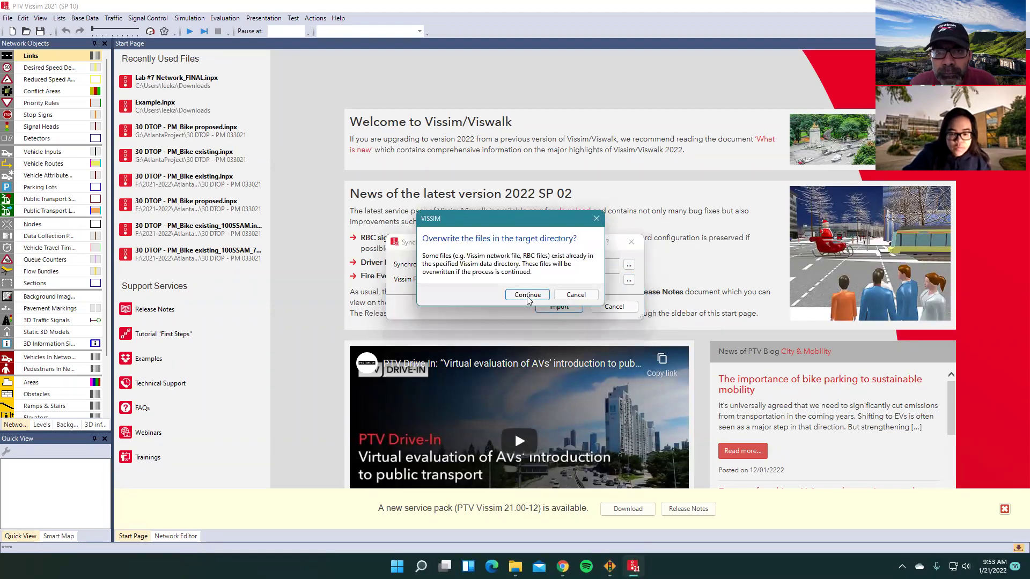
Allow overwriting existing files, ignore the import warnings, and turn on background maps.
{"action": "left_click", "coordinate": [528, 295]}
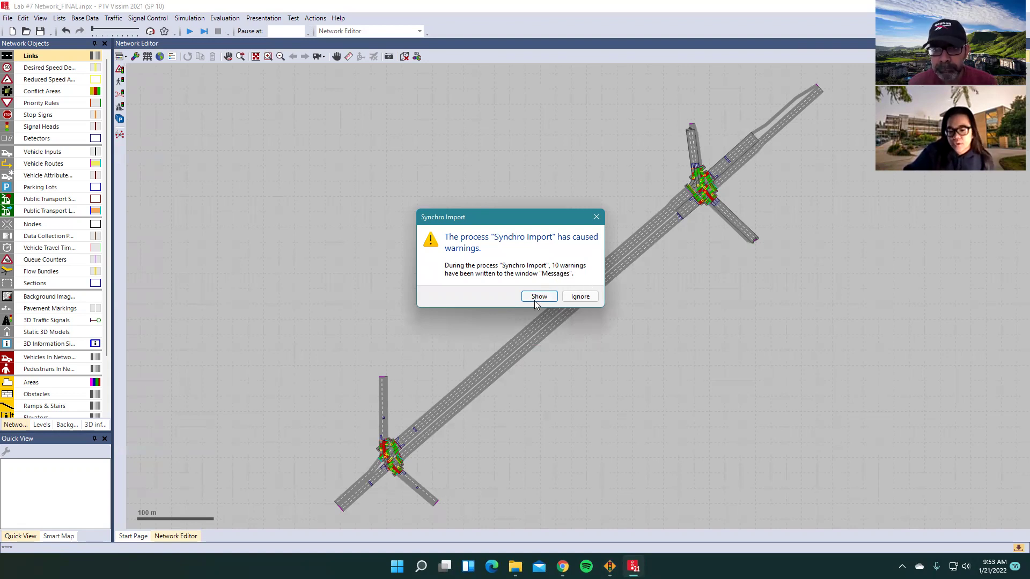
{"action": "left_click", "coordinate": [576, 296]}
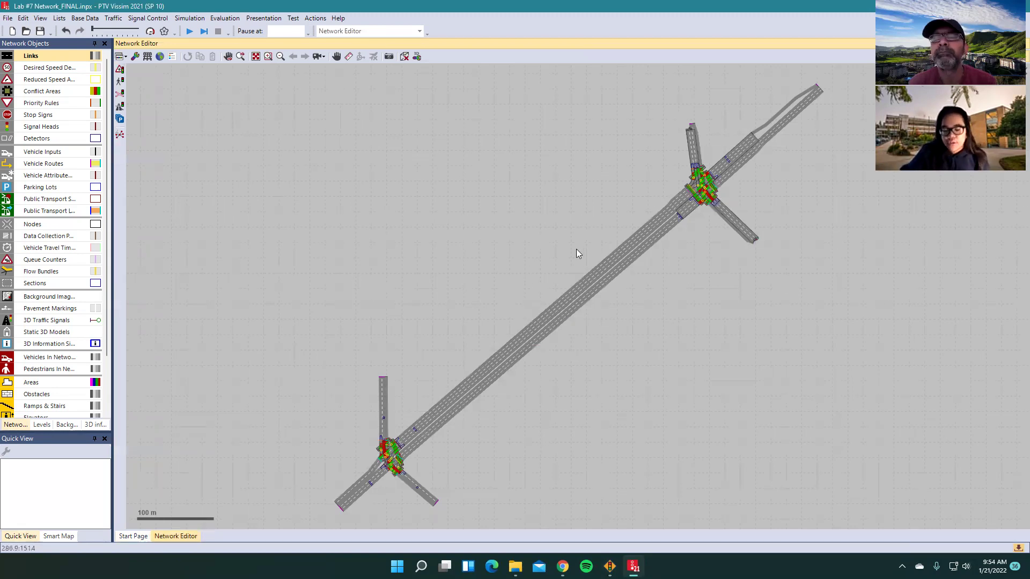
{"action": "left_click", "coordinate": [160, 56]}
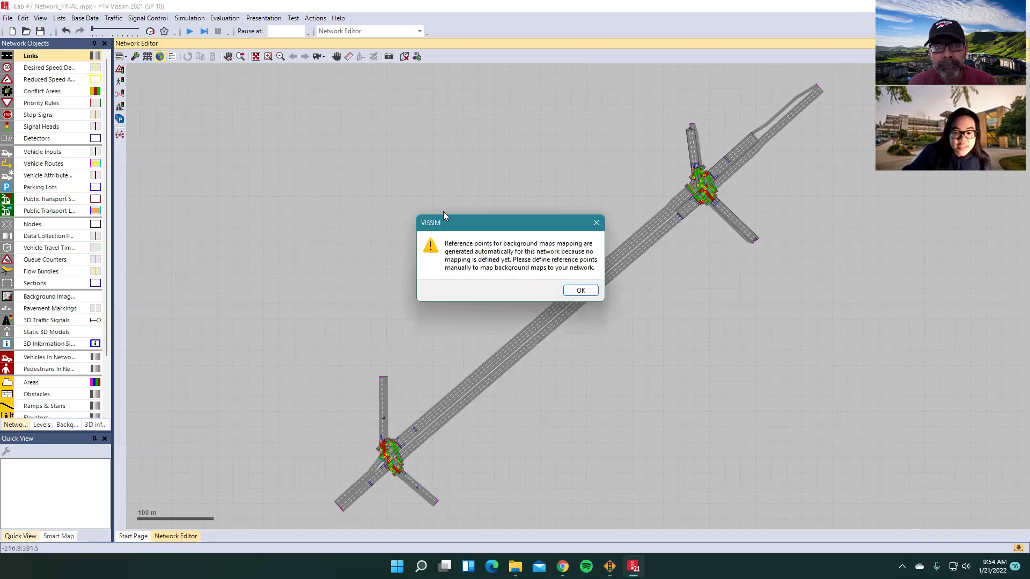
Dismiss the reference-point notice and start mapping a point near the southwest intersection to the background.
{"action": "left_click", "coordinate": [575, 291]}
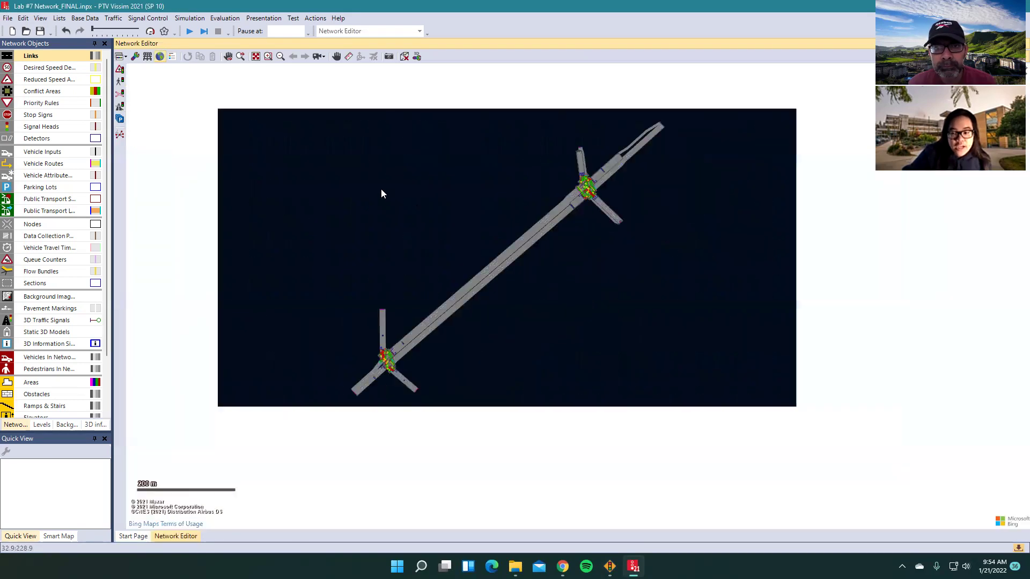
{"action": "scroll", "coordinate": [381, 190], "scroll_direction": "down", "scroll_amount": 4}
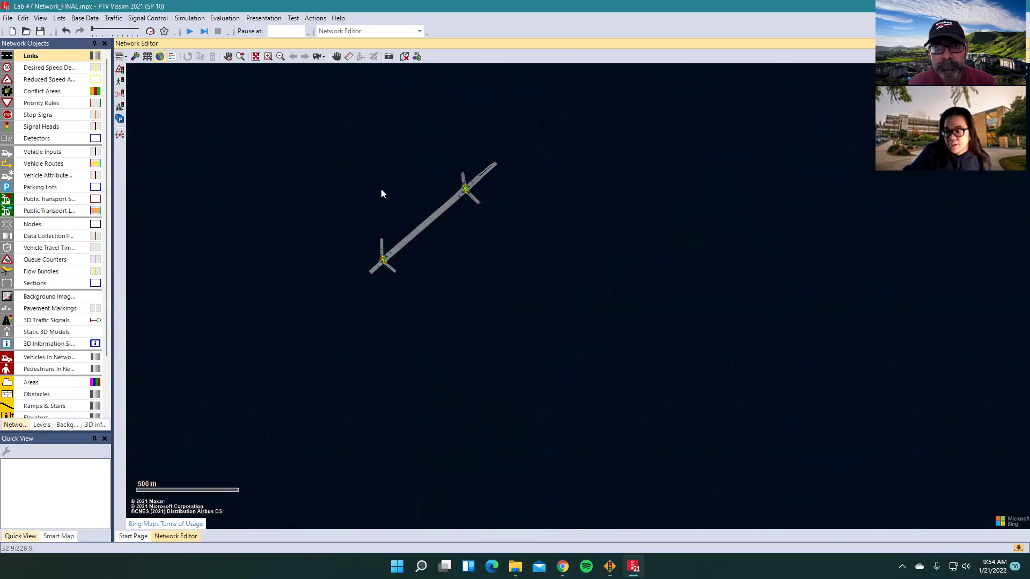
{"action": "scroll", "coordinate": [413, 231], "scroll_direction": "up", "scroll_amount": 3}
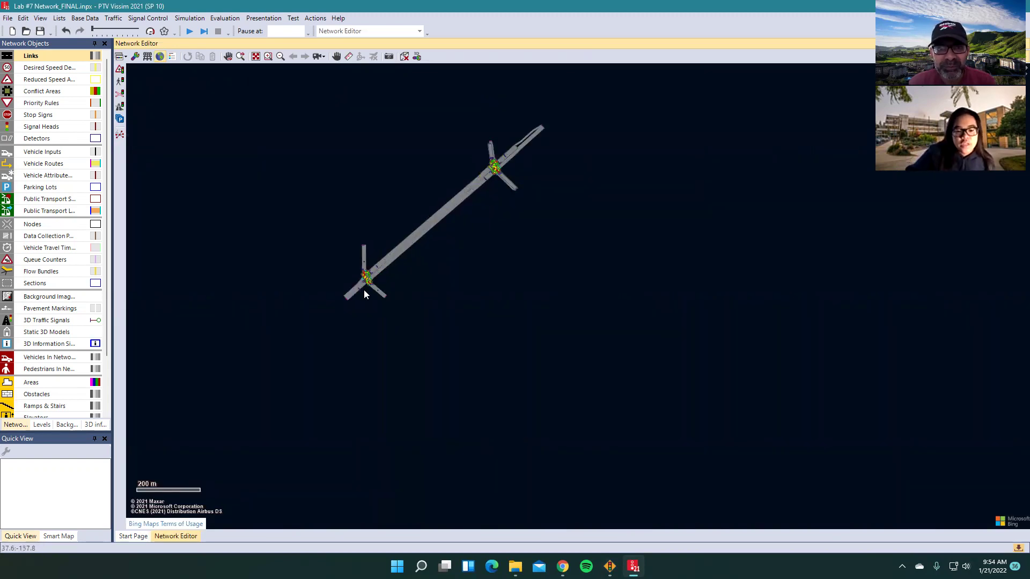
{"action": "scroll", "coordinate": [364, 294], "scroll_direction": "up", "scroll_amount": 2}
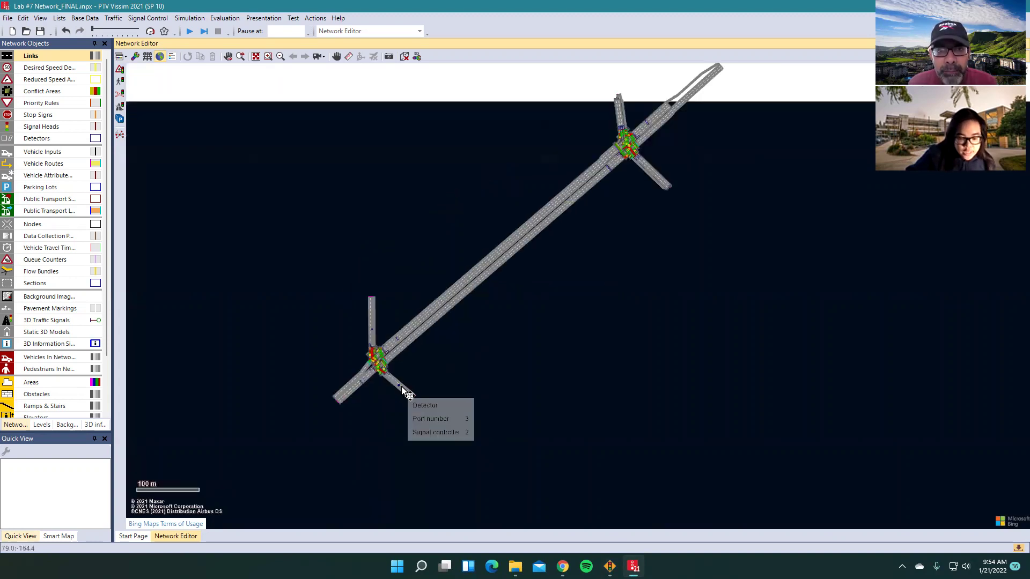
{"action": "scroll", "coordinate": [400, 389], "scroll_direction": "up", "scroll_amount": 1}
{"action": "right_click", "coordinate": [360, 341]}
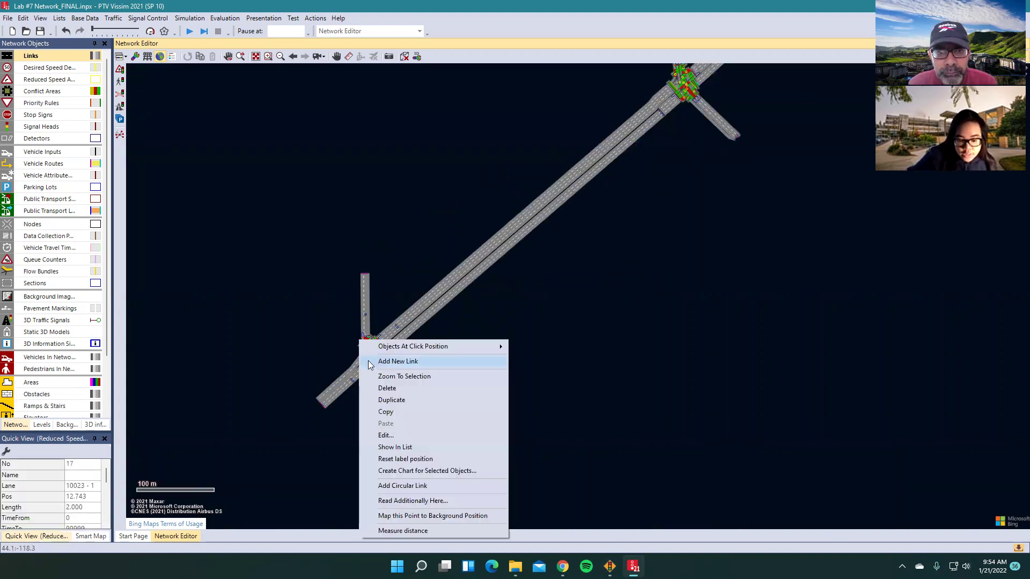
{"action": "left_click", "coordinate": [408, 518]}
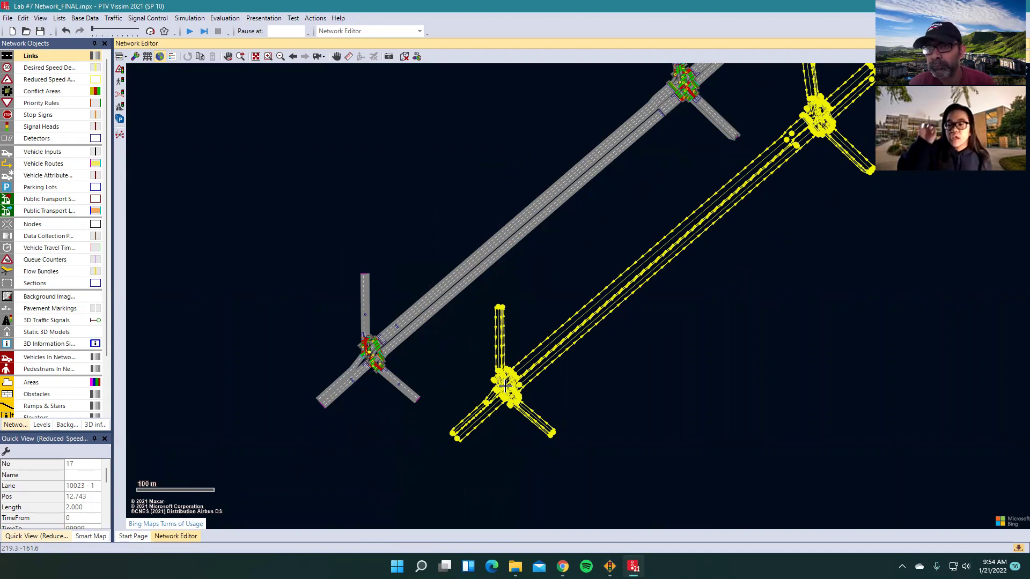
Zoom out to the world map, pan to North America, and zoom into the San Francisco Bay Area.
{"action": "scroll", "coordinate": [504, 385], "scroll_direction": "down", "scroll_amount": 5}
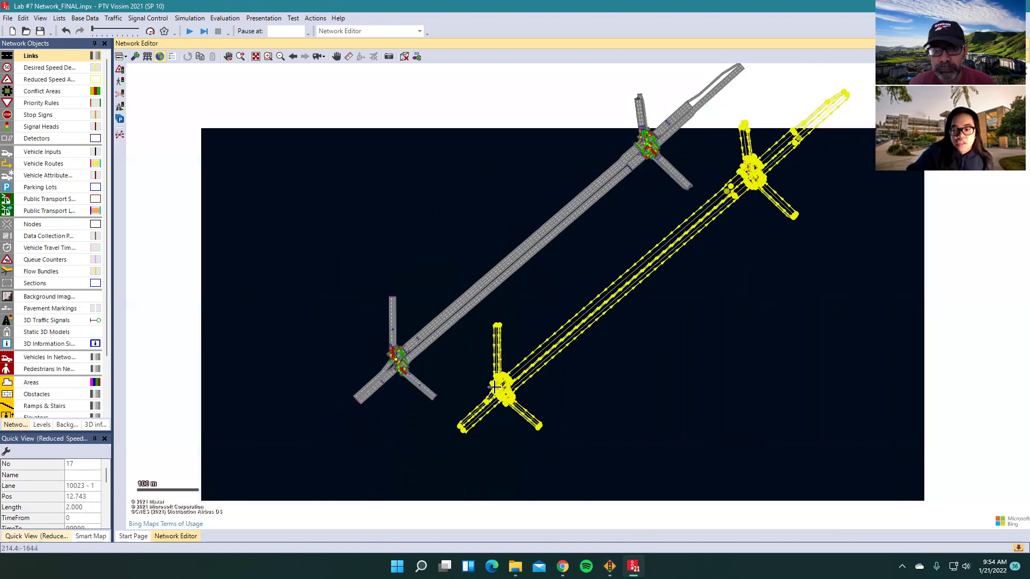
{"action": "scroll", "coordinate": [494, 386], "scroll_direction": "down", "scroll_amount": 4}
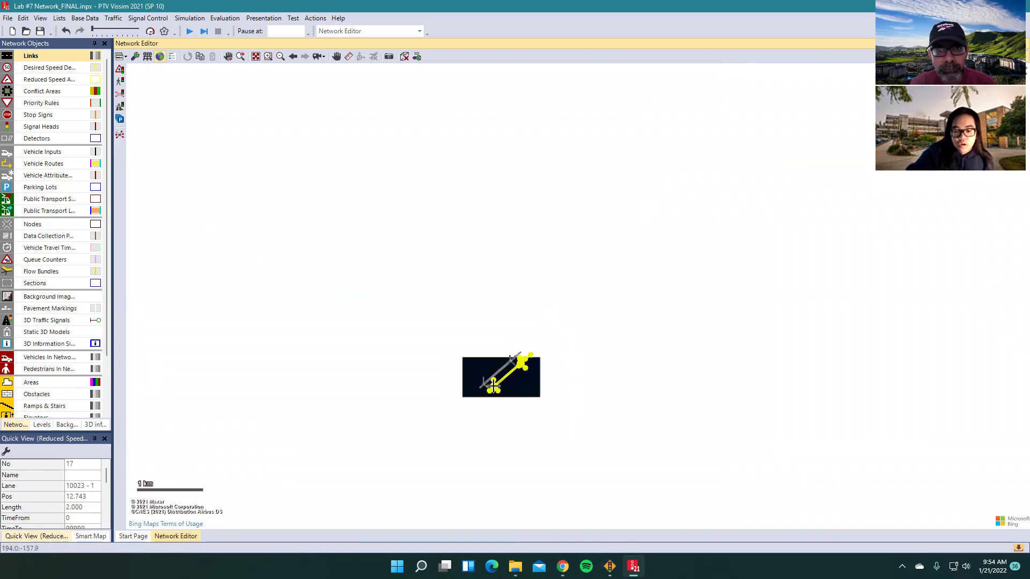
{"action": "scroll", "coordinate": [494, 385], "scroll_direction": "down", "scroll_amount": 3}
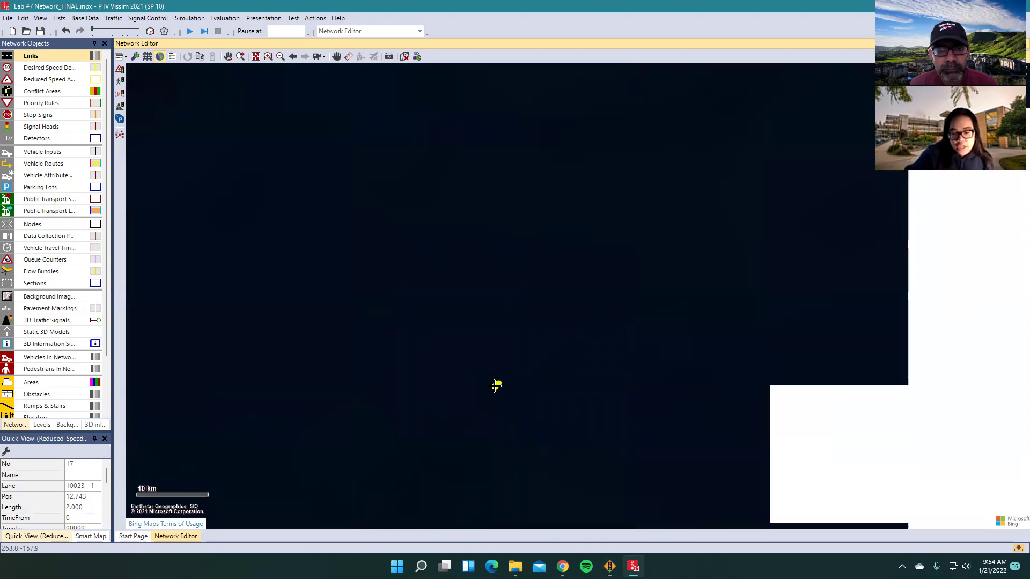
{"action": "scroll", "coordinate": [502, 375], "scroll_direction": "down", "scroll_amount": 2}
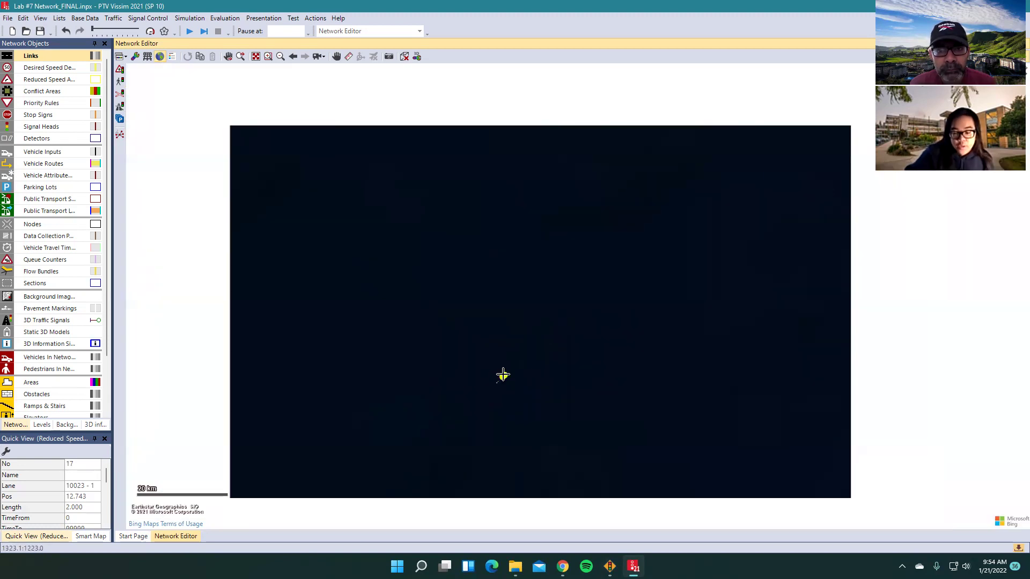
{"action": "scroll", "coordinate": [503, 373], "scroll_direction": "down", "scroll_amount": 2}
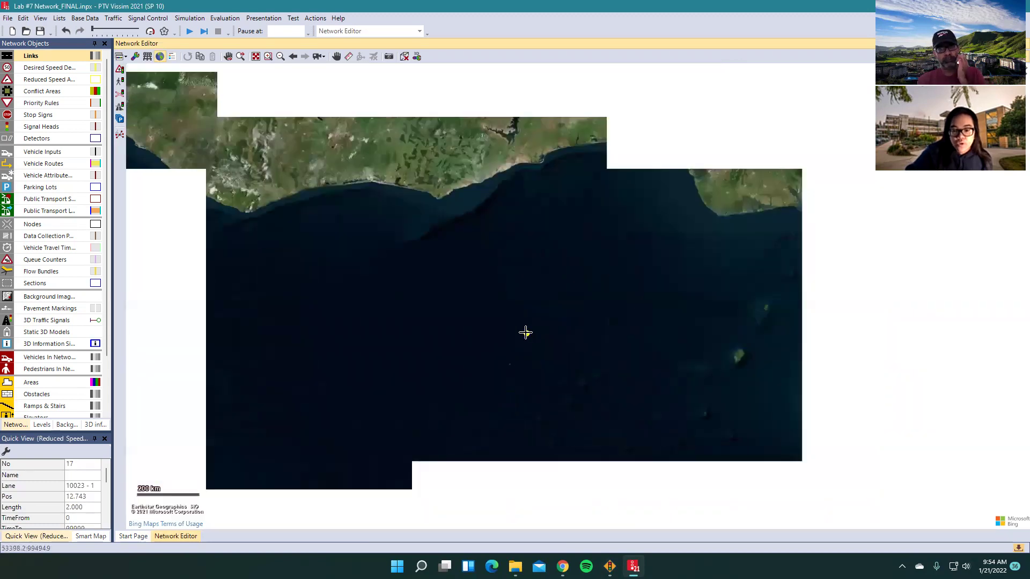
{"action": "scroll", "coordinate": [526, 335], "scroll_direction": "down", "scroll_amount": 2}
{"action": "scroll", "coordinate": [526, 333], "scroll_direction": "down", "scroll_amount": 2}
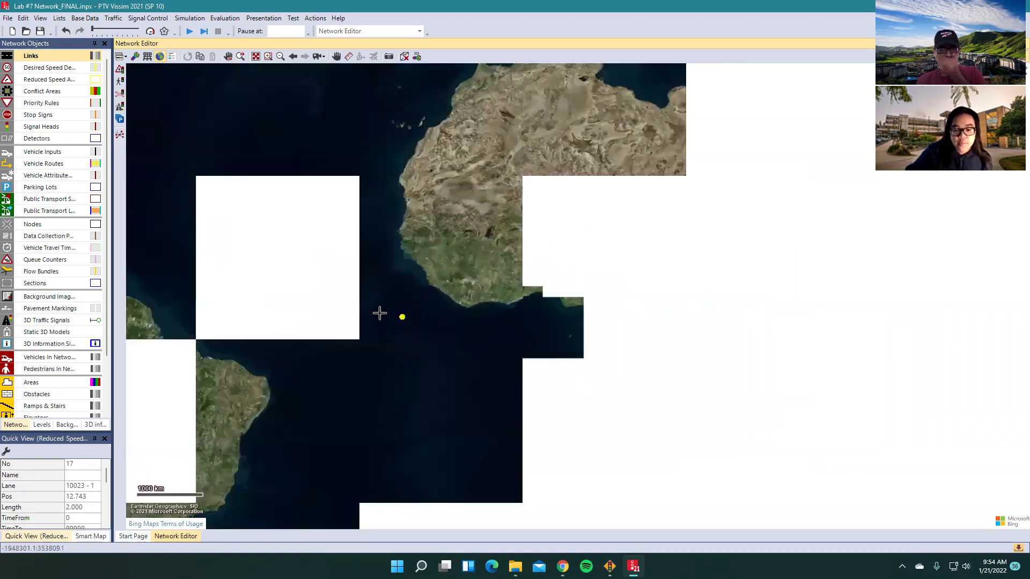
{"action": "left_click_drag", "start_coordinate": [379, 313], "coordinate": [764, 346]}
{"action": "scroll", "coordinate": [764, 346], "scroll_direction": "down", "scroll_amount": 1}
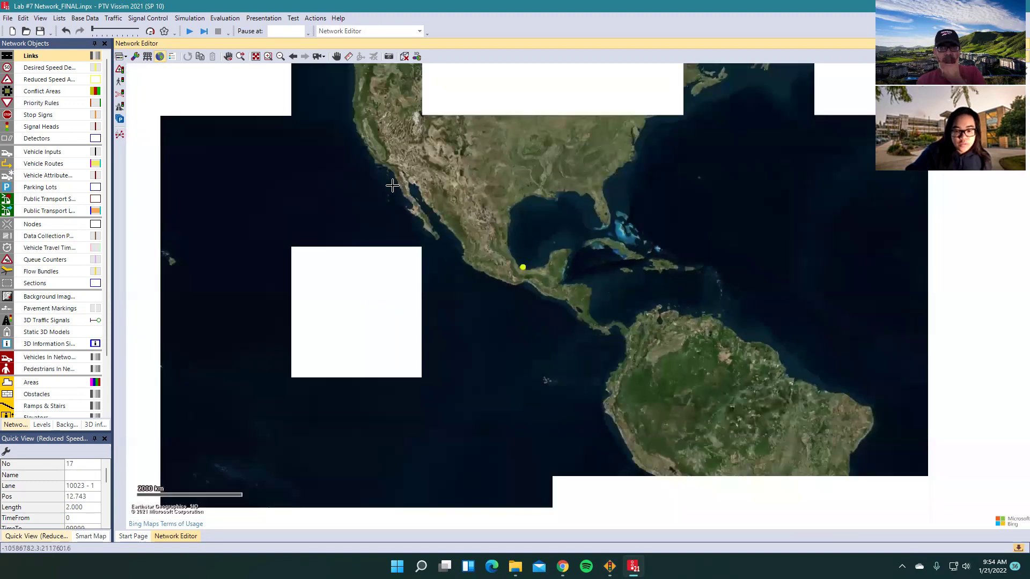
{"action": "scroll", "coordinate": [370, 161], "scroll_direction": "up", "scroll_amount": 2}
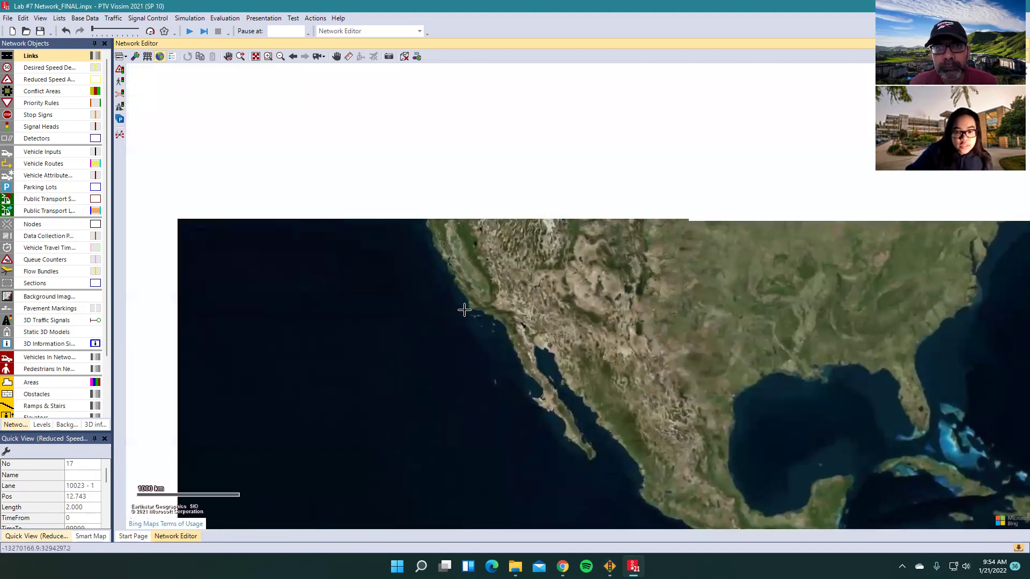
{"action": "left_click_drag", "start_coordinate": [438, 305], "coordinate": [448, 379]}
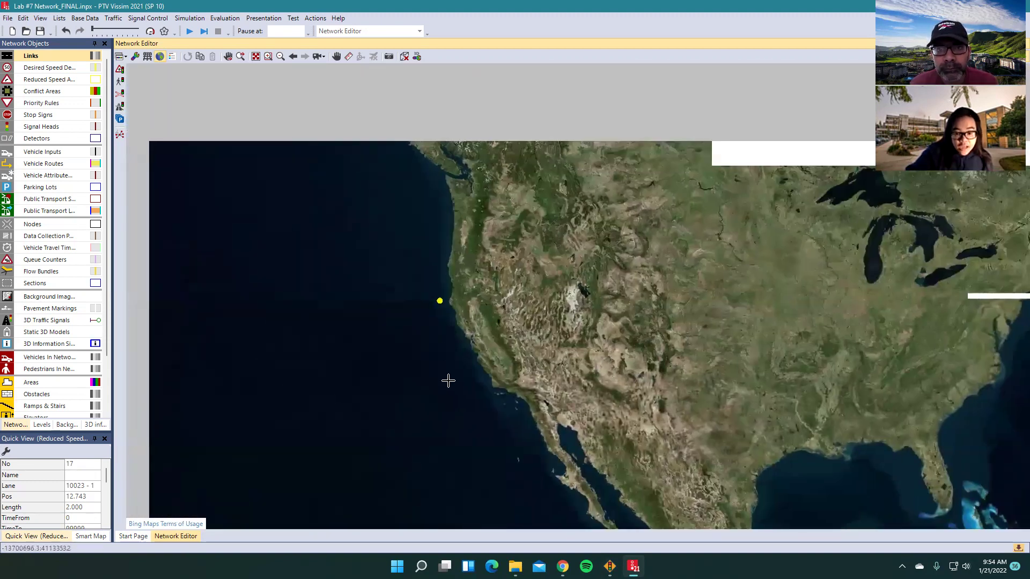
{"action": "scroll", "coordinate": [437, 350], "scroll_direction": "up", "scroll_amount": 1}
{"action": "scroll", "coordinate": [465, 357], "scroll_direction": "up", "scroll_amount": 4}
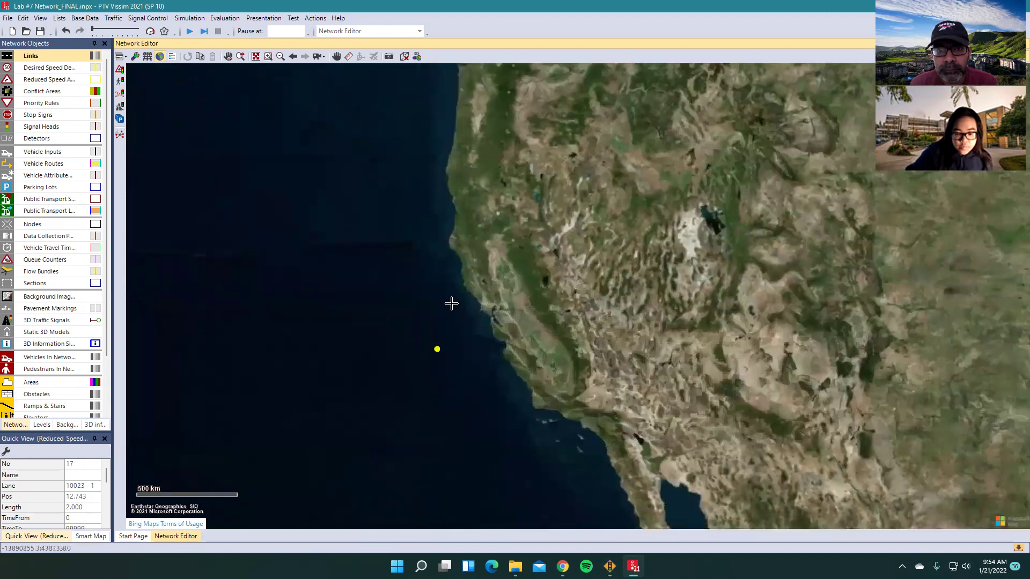
{"action": "scroll", "coordinate": [436, 315], "scroll_direction": "up", "scroll_amount": 2}
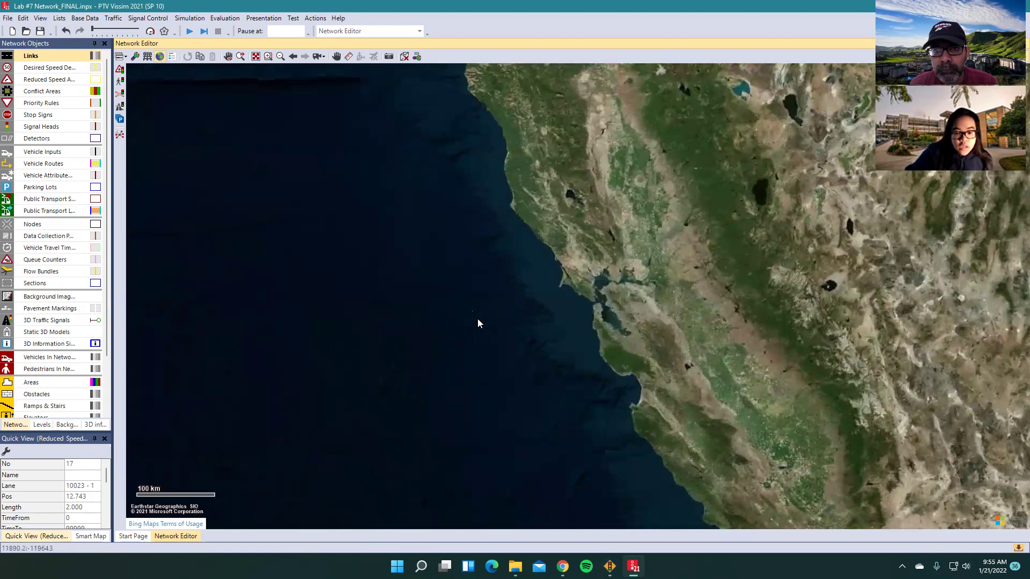
{"action": "scroll", "coordinate": [478, 321], "scroll_direction": "up", "scroll_amount": 1}
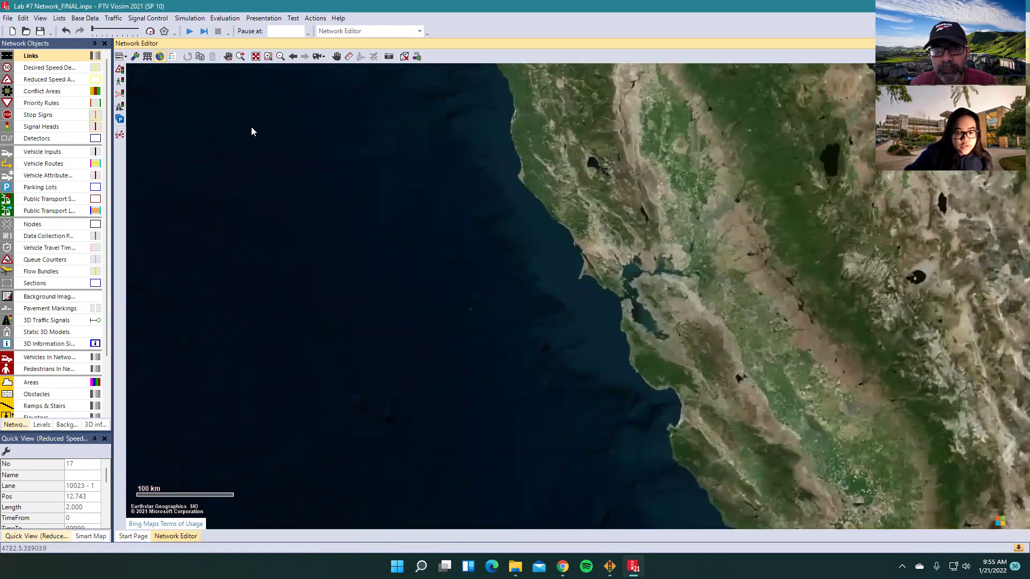
Change the background map provider from Bing aerial to PTV Default.
{"action": "left_click", "coordinate": [136, 57]}
{"action": "left_click", "coordinate": [283, 92]}
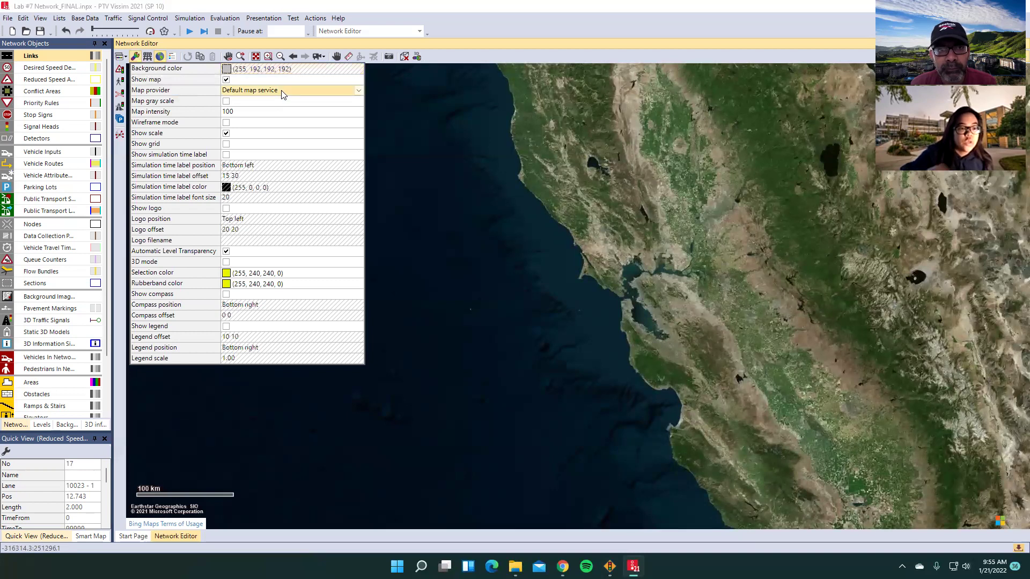
{"action": "left_click", "coordinate": [283, 92]}
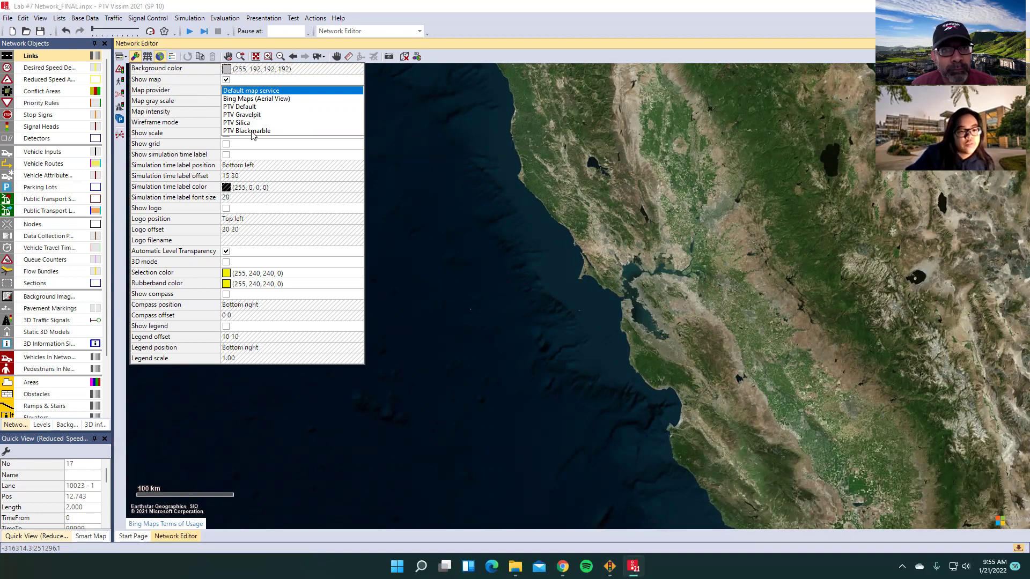
{"action": "left_click", "coordinate": [232, 107]}
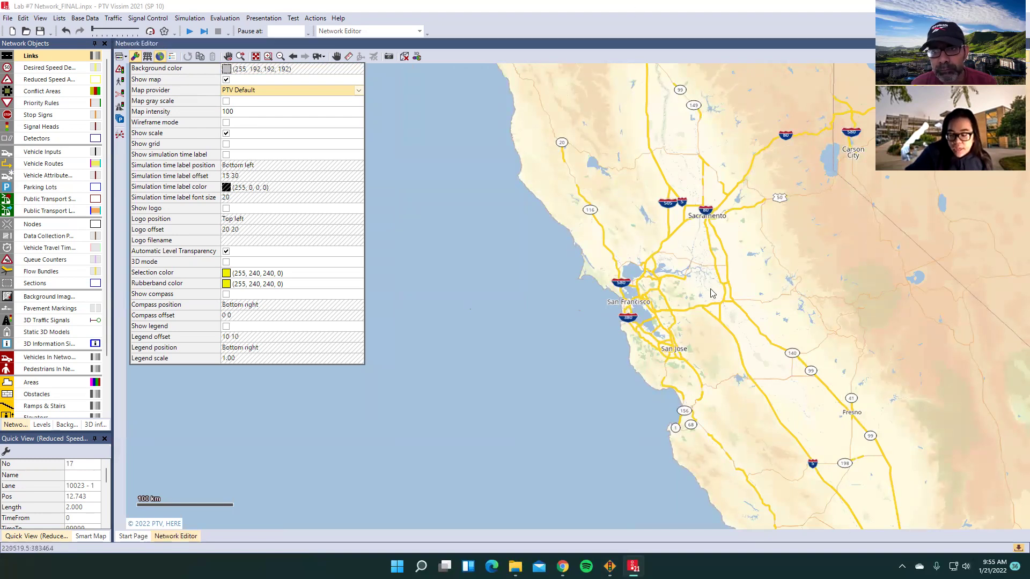
Clear the selection and box-select the entire two-intersection network lying offshore.
{"action": "left_click", "coordinate": [517, 326]}
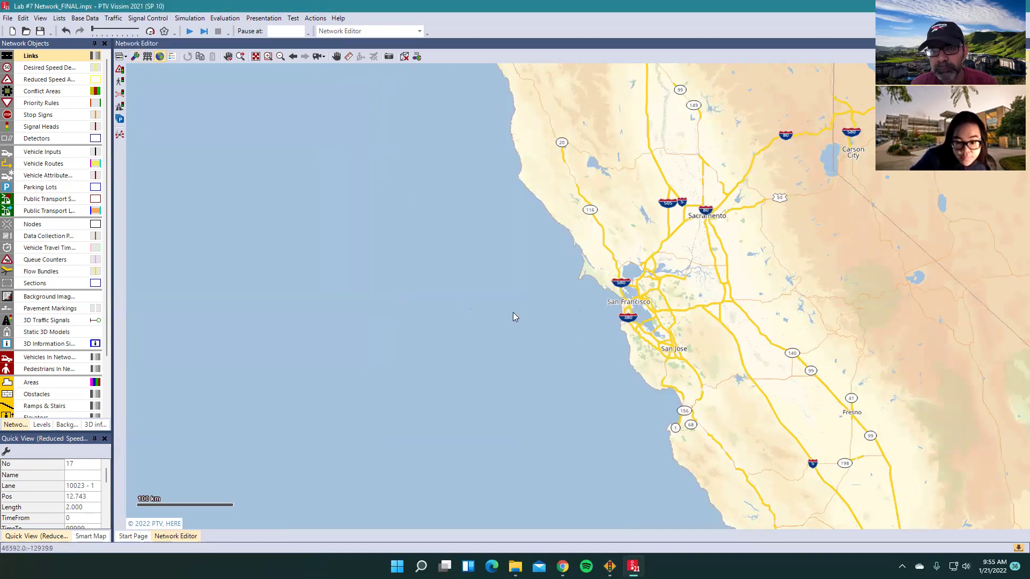
{"action": "scroll", "coordinate": [512, 313], "scroll_direction": "up", "scroll_amount": 3}
{"action": "scroll", "coordinate": [622, 314], "scroll_direction": "up", "scroll_amount": 5}
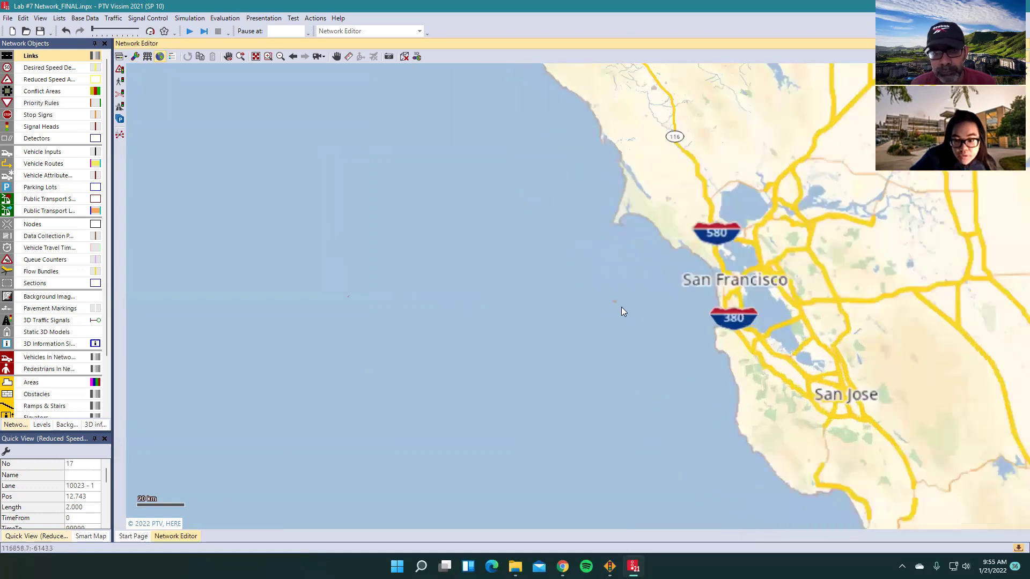
{"action": "scroll", "coordinate": [609, 294], "scroll_direction": "up", "scroll_amount": 3}
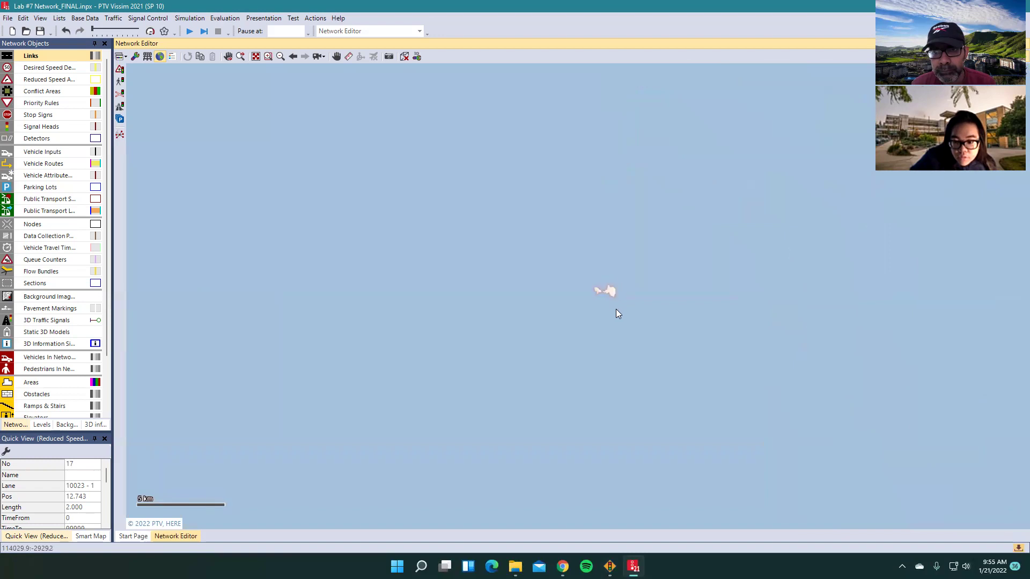
{"action": "scroll", "coordinate": [618, 304], "scroll_direction": "down", "scroll_amount": 2}
{"action": "scroll", "coordinate": [627, 292], "scroll_direction": "down", "scroll_amount": 5}
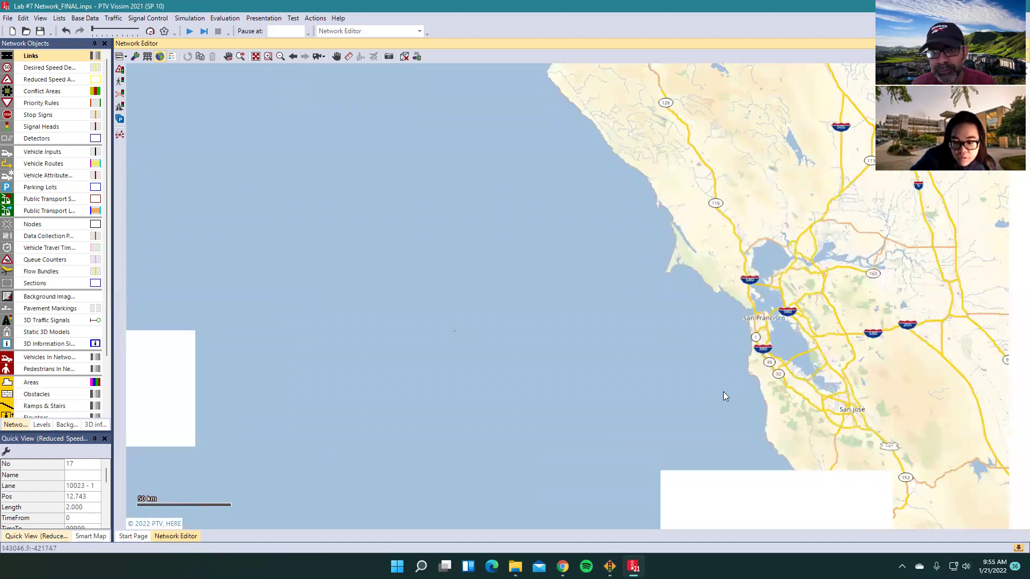
{"action": "left_click", "coordinate": [601, 342]}
{"action": "left_click_drag", "start_coordinate": [735, 425], "coordinate": [418, 227]}
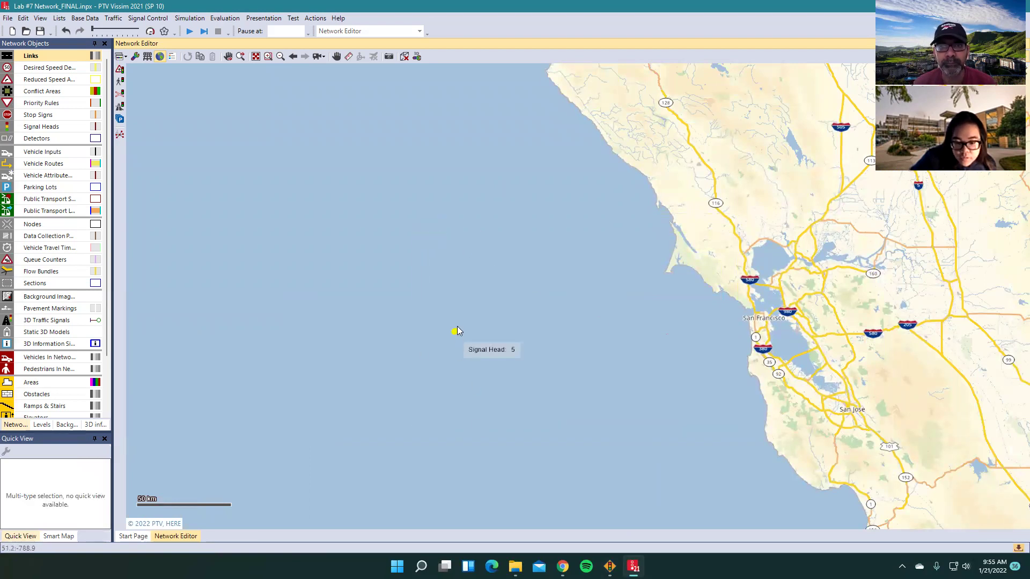
{"action": "scroll", "coordinate": [449, 359], "scroll_direction": "up", "scroll_amount": 10}
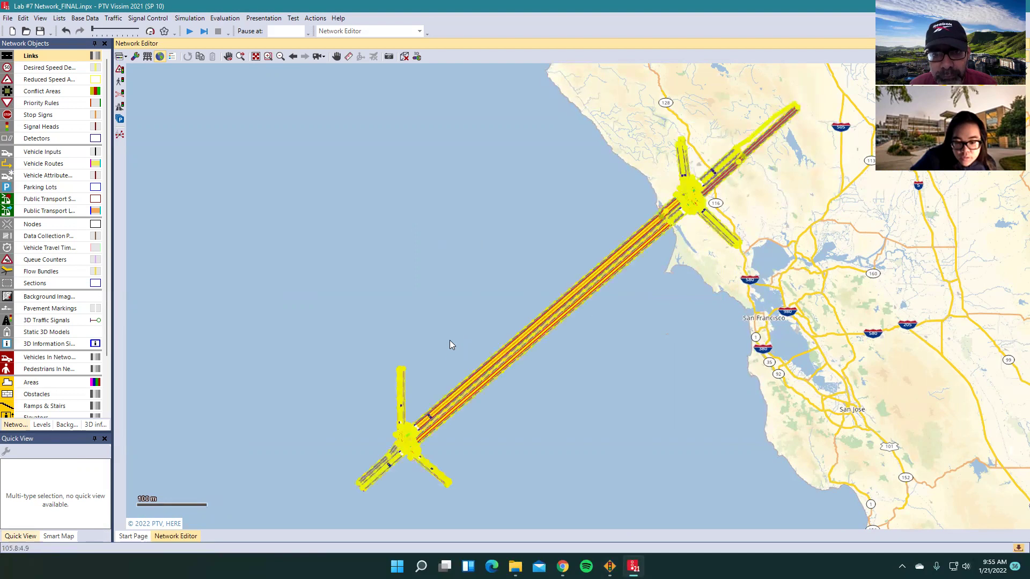
{"action": "scroll", "coordinate": [450, 389], "scroll_direction": "down", "scroll_amount": 2}
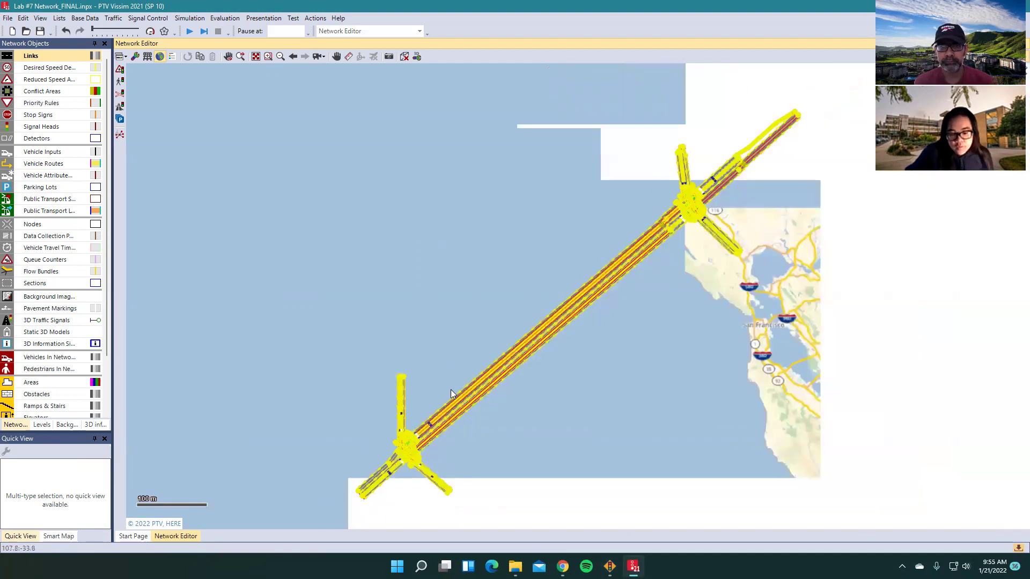
{"action": "scroll", "coordinate": [576, 248], "scroll_direction": "down", "scroll_amount": 2}
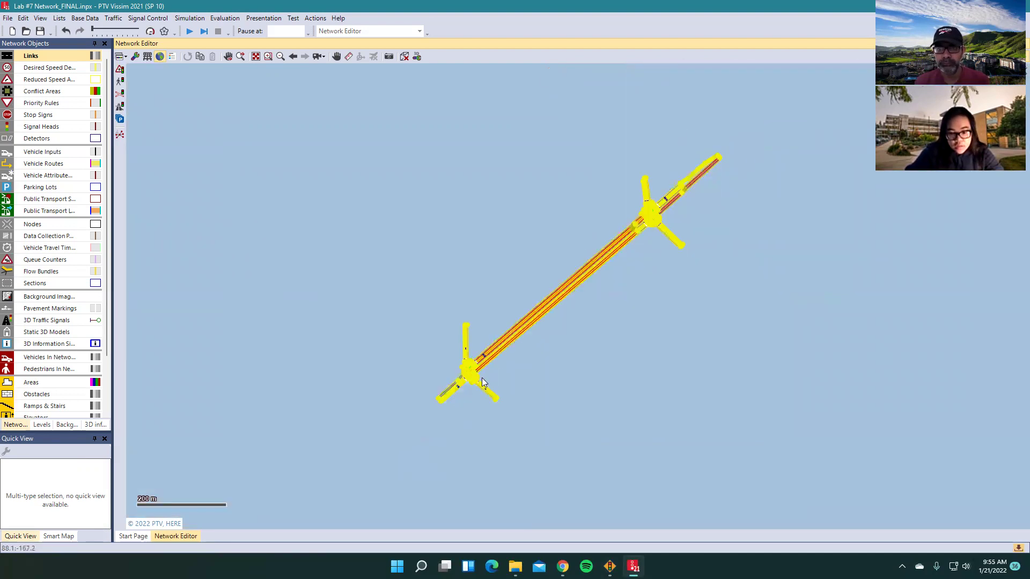
Start moving the selected network and pan it south along the California coast toward the Central Coast.
{"action": "right_click", "coordinate": [451, 356]}
{"action": "left_click", "coordinate": [504, 484]}
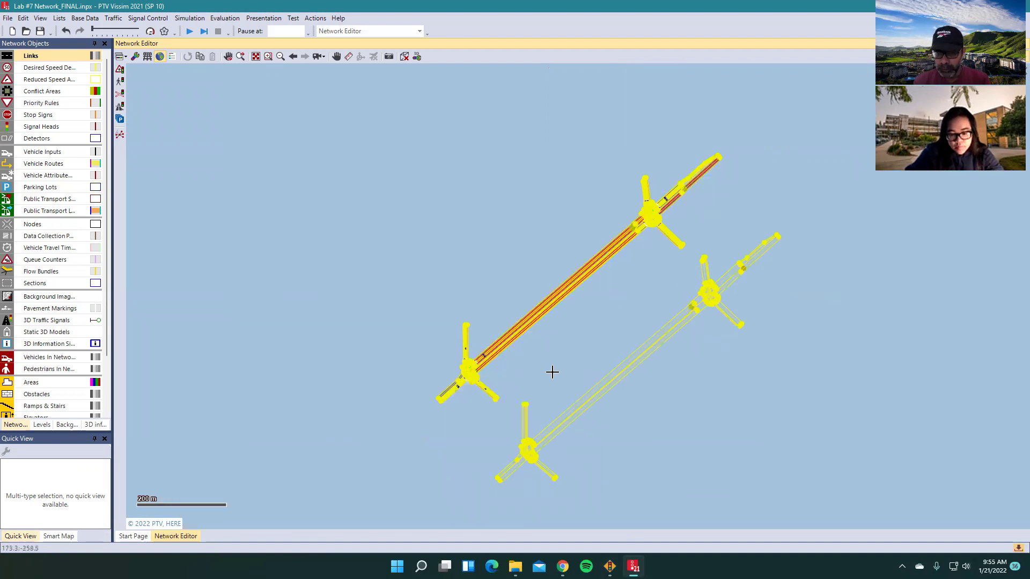
{"action": "scroll", "coordinate": [552, 343], "scroll_direction": "down", "scroll_amount": 3}
{"action": "scroll", "coordinate": [552, 341], "scroll_direction": "down", "scroll_amount": 4}
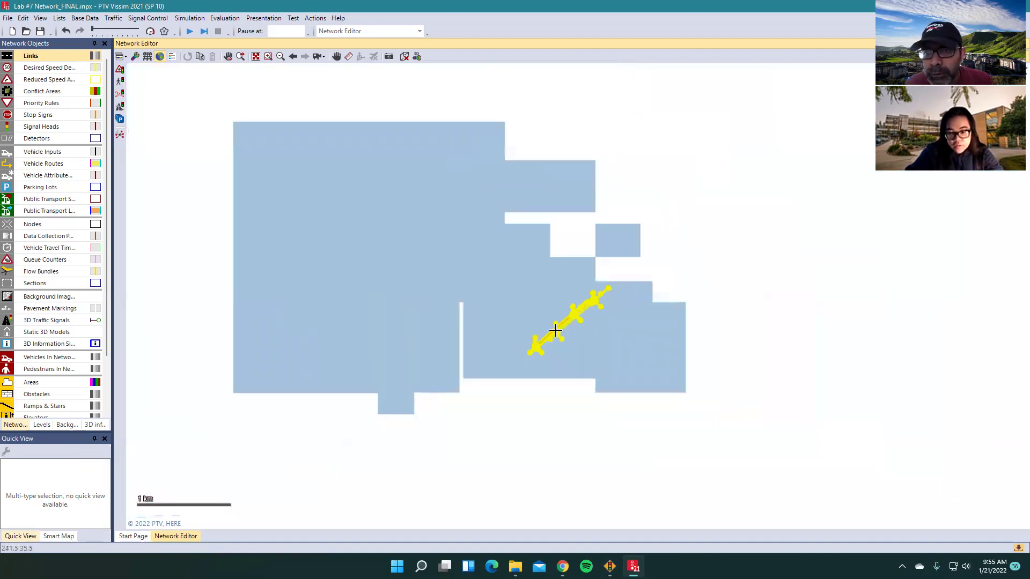
{"action": "scroll", "coordinate": [559, 325], "scroll_direction": "down", "scroll_amount": 2}
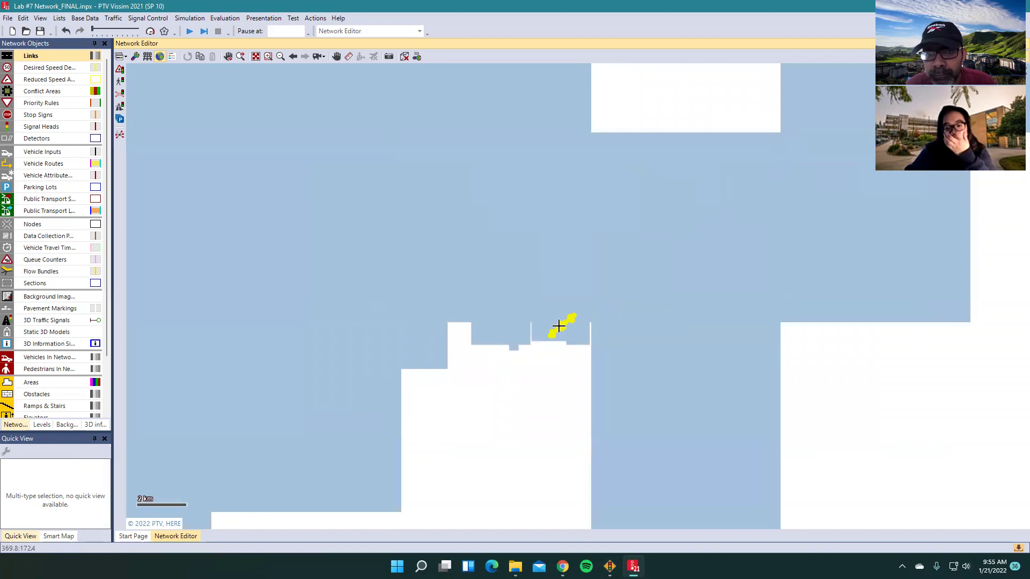
{"action": "scroll", "coordinate": [565, 321], "scroll_direction": "down", "scroll_amount": 3}
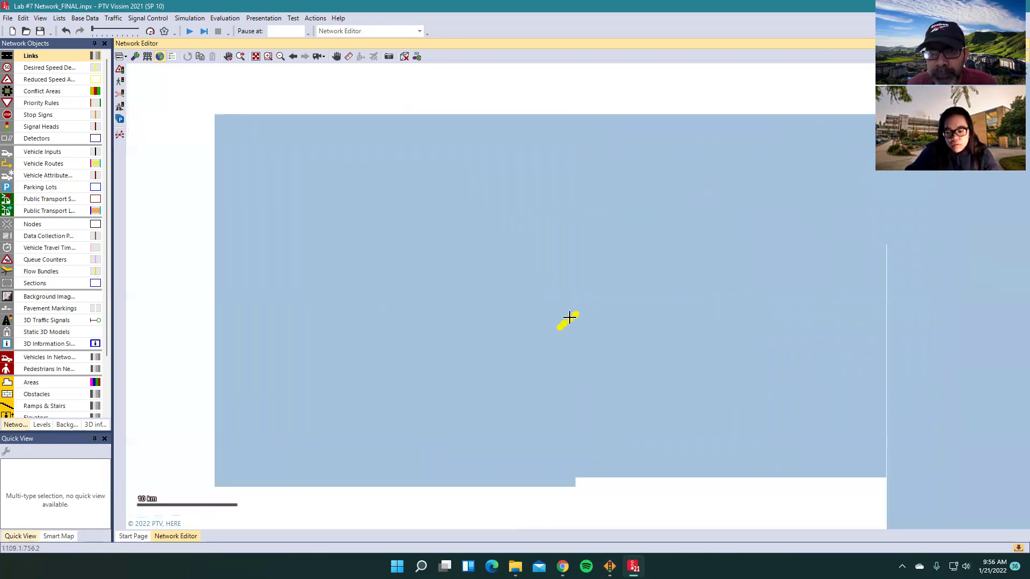
{"action": "scroll", "coordinate": [576, 315], "scroll_direction": "down", "scroll_amount": 3}
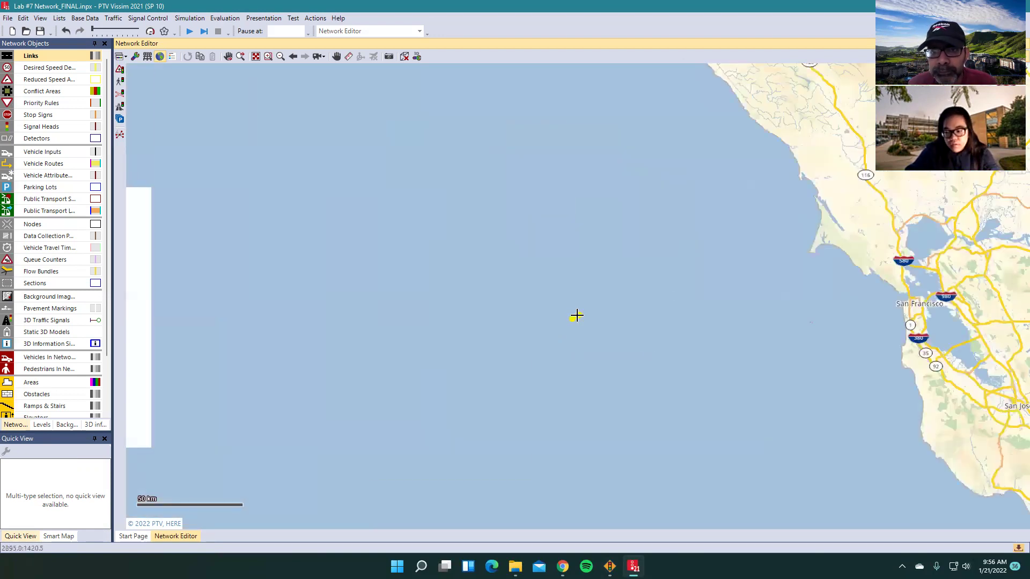
{"action": "left_click_drag", "start_coordinate": [649, 273], "coordinate": [558, 209]}
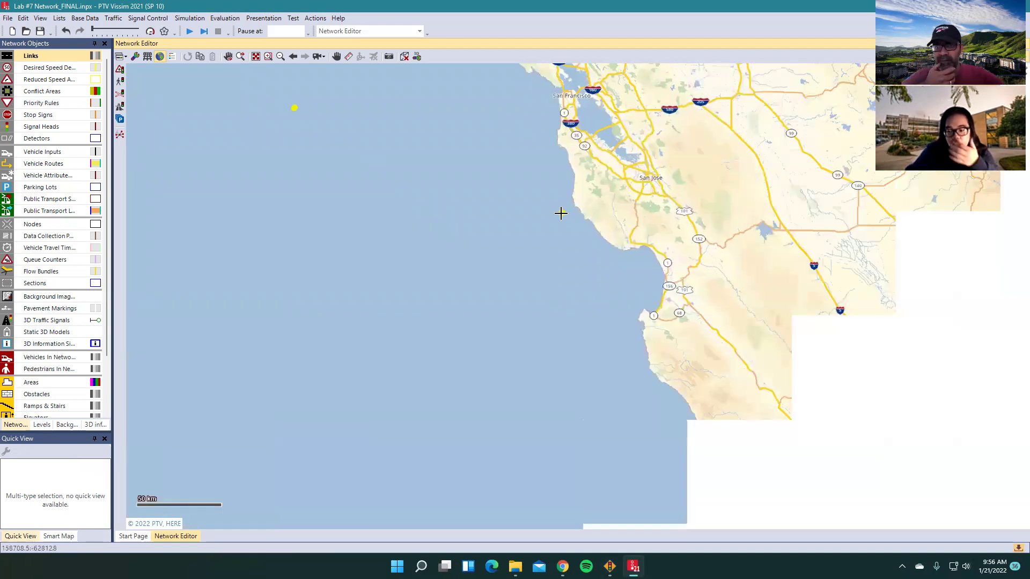
{"action": "left_click_drag", "start_coordinate": [696, 299], "coordinate": [469, 163]}
{"action": "left_click_drag", "start_coordinate": [622, 377], "coordinate": [483, 263]}
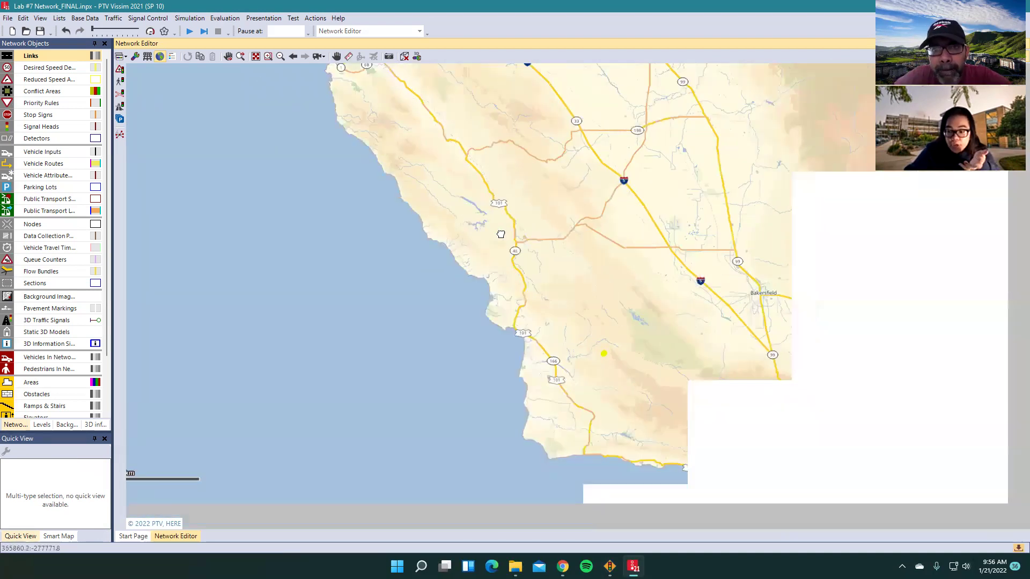
{"action": "left_click_drag", "start_coordinate": [628, 372], "coordinate": [483, 264]}
{"action": "left_click_drag", "start_coordinate": [803, 412], "coordinate": [588, 301]}
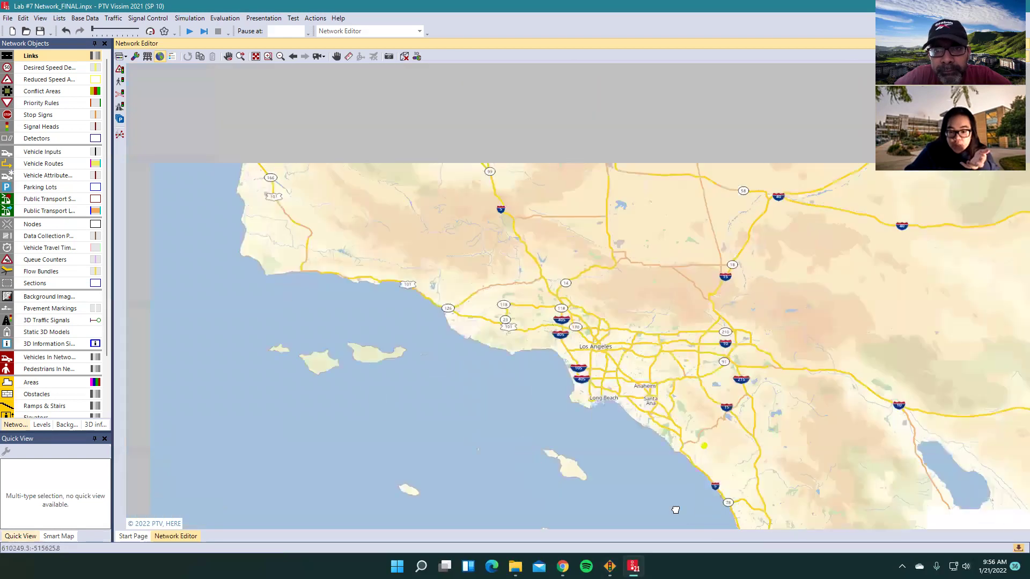
{"action": "left_click_drag", "start_coordinate": [355, 184], "coordinate": [472, 351]}
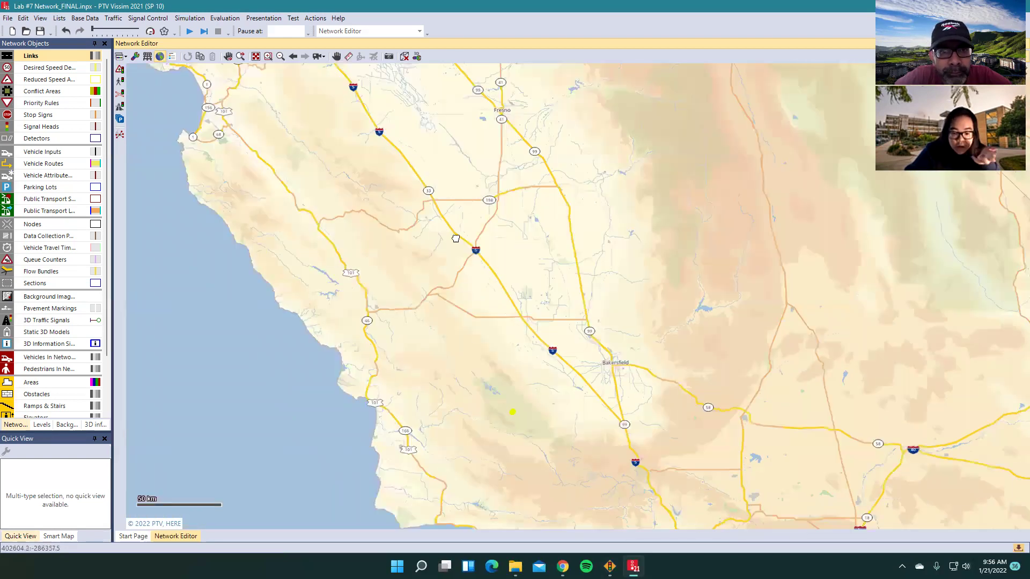
{"action": "left_click_drag", "start_coordinate": [574, 503], "coordinate": [575, 411]}
Zoom in on San Luis Obispo to place the network over Madonna Road near US 101.
{"action": "scroll", "coordinate": [572, 358], "scroll_direction": "up", "scroll_amount": 1}
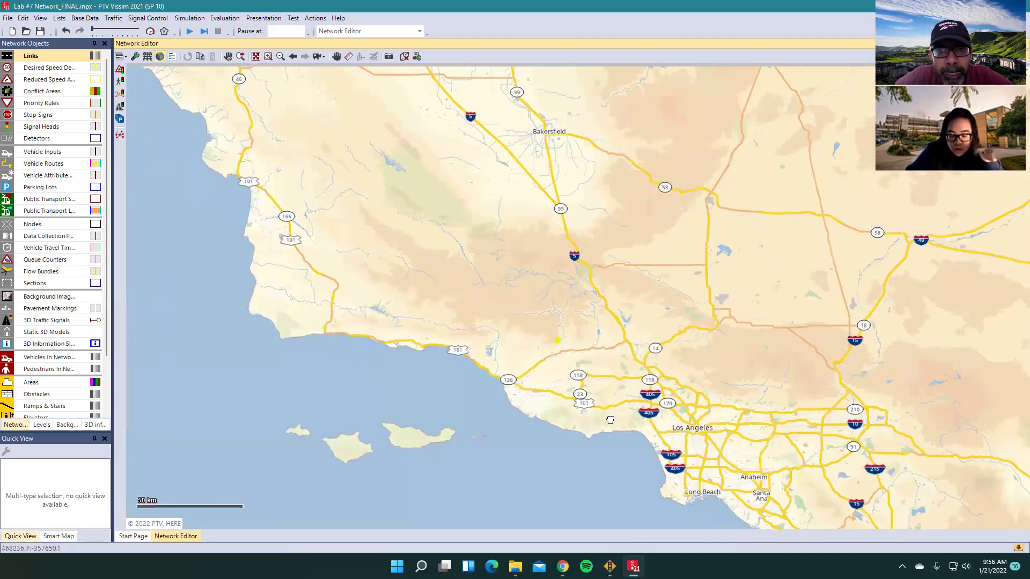
{"action": "left_click_drag", "start_coordinate": [446, 228], "coordinate": [492, 298]}
{"action": "scroll", "coordinate": [350, 313], "scroll_direction": "up", "scroll_amount": 4}
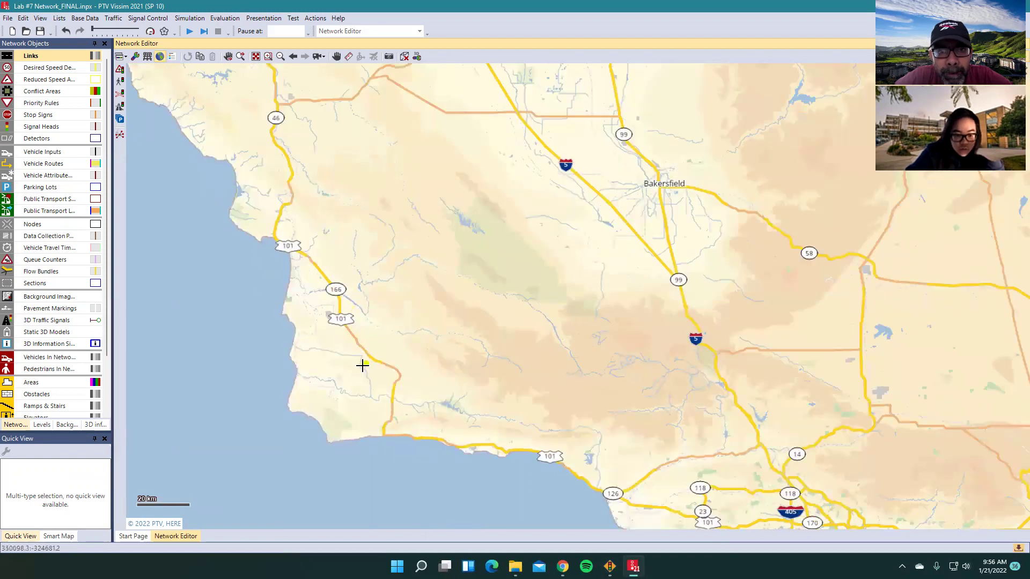
{"action": "scroll", "coordinate": [344, 344], "scroll_direction": "up", "scroll_amount": 2}
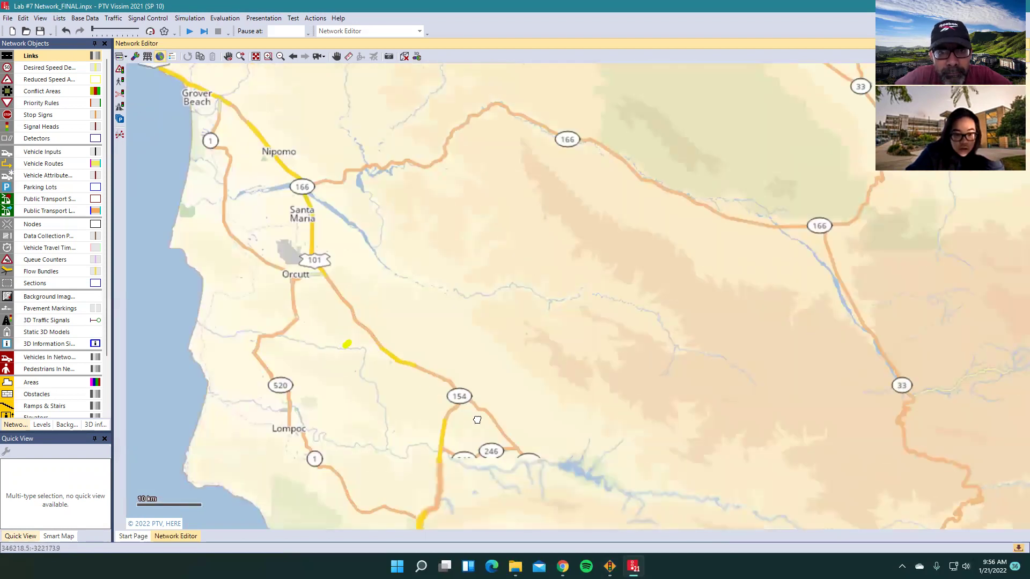
{"action": "scroll", "coordinate": [392, 161], "scroll_direction": "down", "scroll_amount": 1}
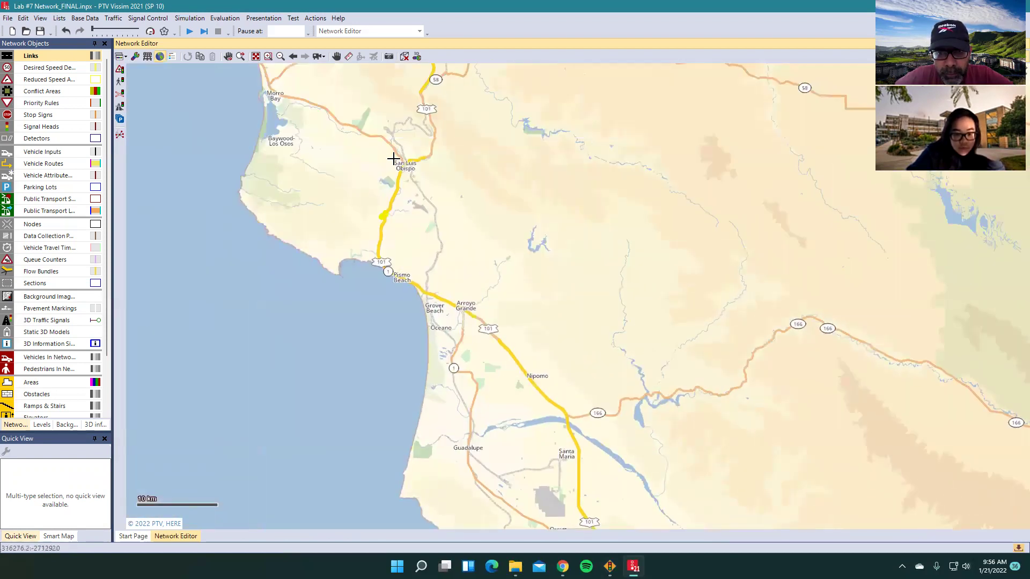
{"action": "scroll", "coordinate": [430, 298], "scroll_direction": "up", "scroll_amount": 1}
{"action": "scroll", "coordinate": [439, 328], "scroll_direction": "up", "scroll_amount": 5}
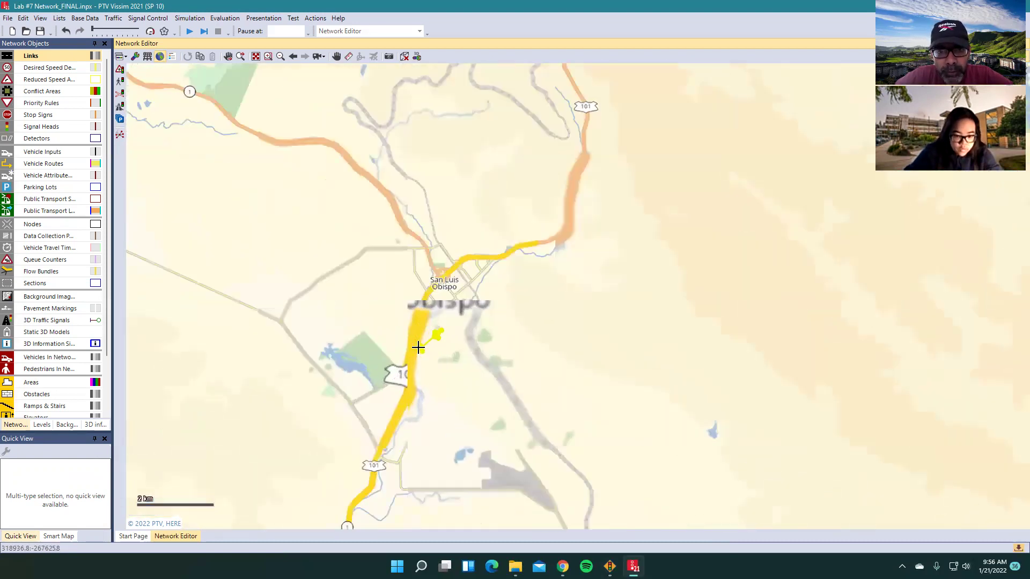
{"action": "scroll", "coordinate": [430, 429], "scroll_direction": "up", "scroll_amount": 1}
{"action": "scroll", "coordinate": [423, 406], "scroll_direction": "up", "scroll_amount": 4}
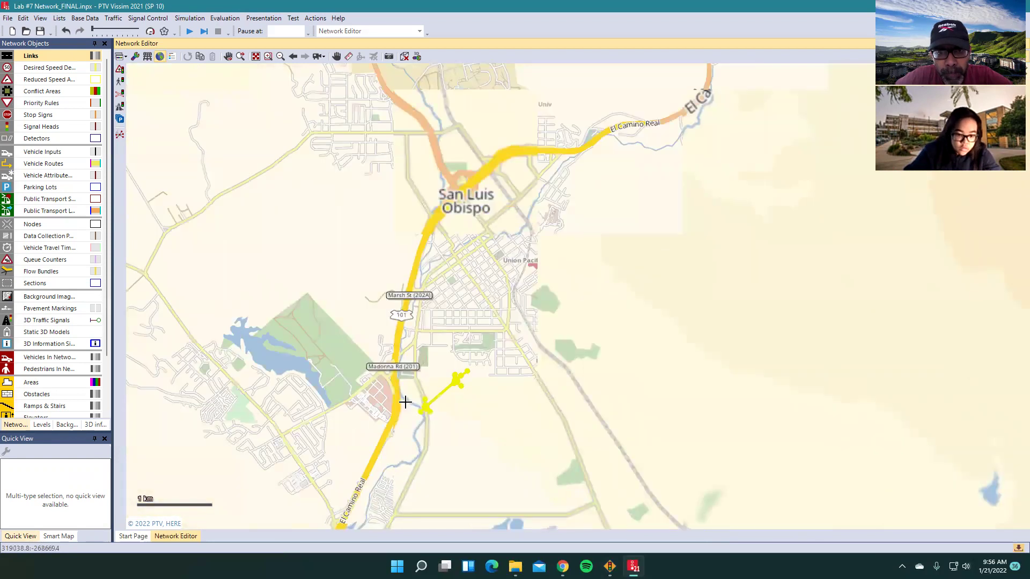
{"action": "scroll", "coordinate": [359, 413], "scroll_direction": "up", "scroll_amount": 4}
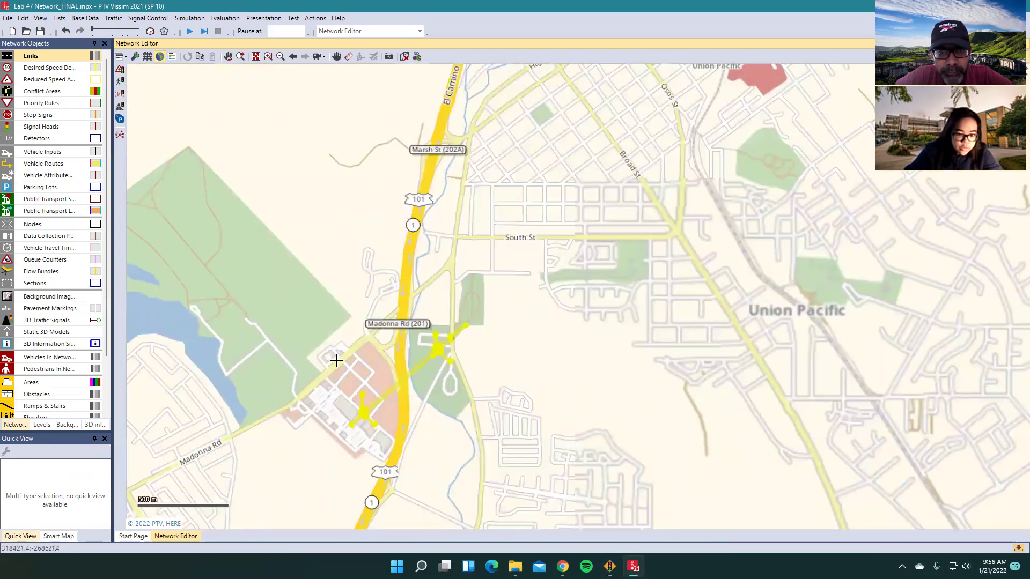
{"action": "scroll", "coordinate": [289, 430], "scroll_direction": "up", "scroll_amount": 3}
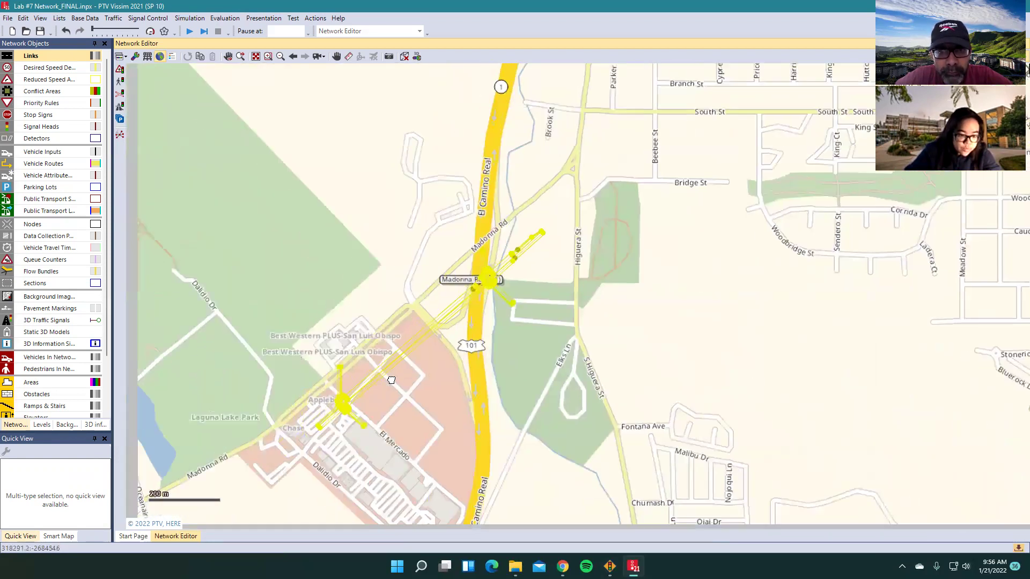
{"action": "scroll", "coordinate": [338, 394], "scroll_direction": "up", "scroll_amount": 2}
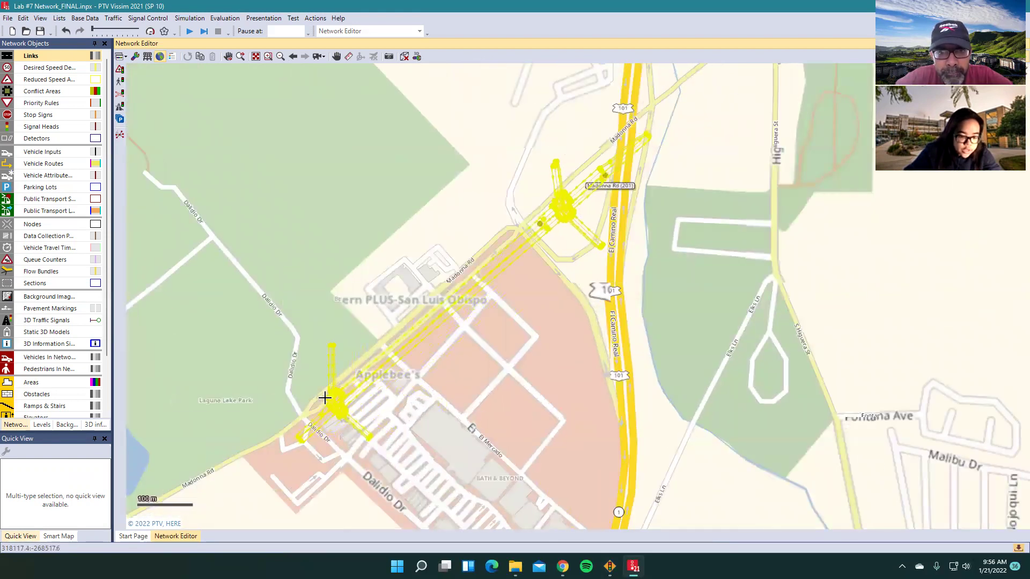
{"action": "scroll", "coordinate": [318, 400], "scroll_direction": "up", "scroll_amount": 3}
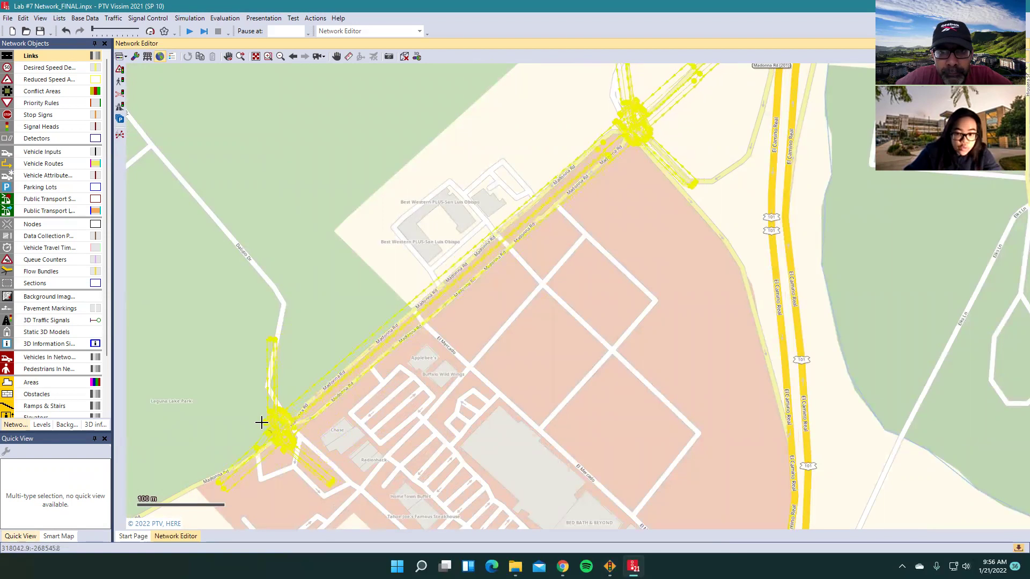
Deselect the network and pin the end of link 11 Dalidio Drive onto Dalidio Drive on the map.
{"action": "left_click", "coordinate": [585, 250]}
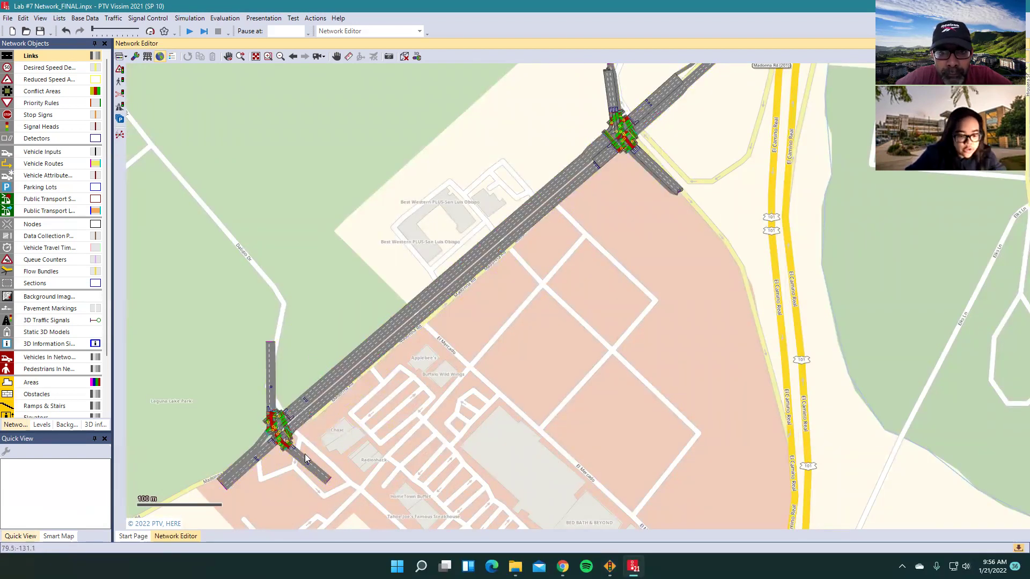
{"action": "scroll", "coordinate": [313, 463], "scroll_direction": "up", "scroll_amount": 2}
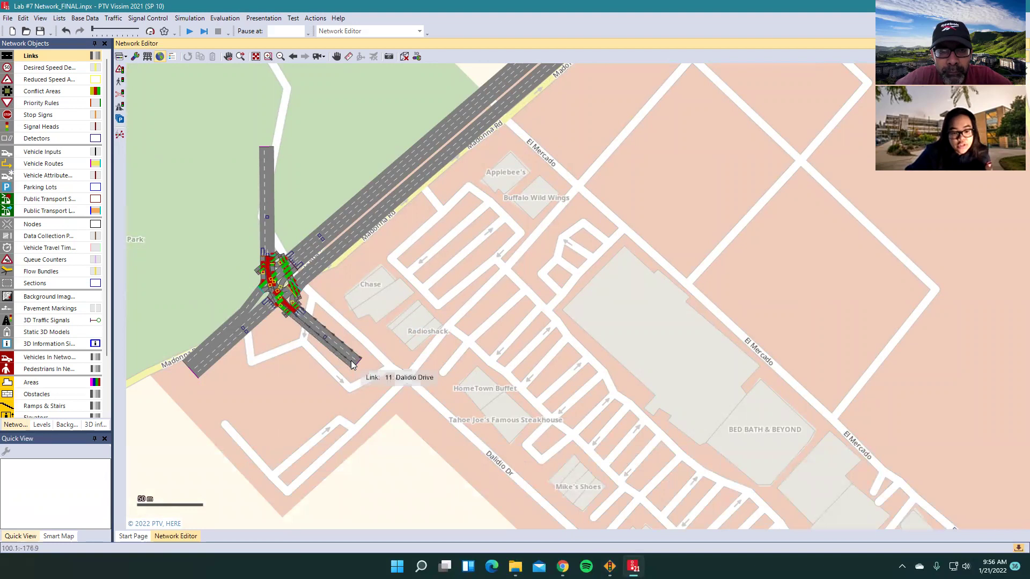
{"action": "right_click", "coordinate": [351, 362]}
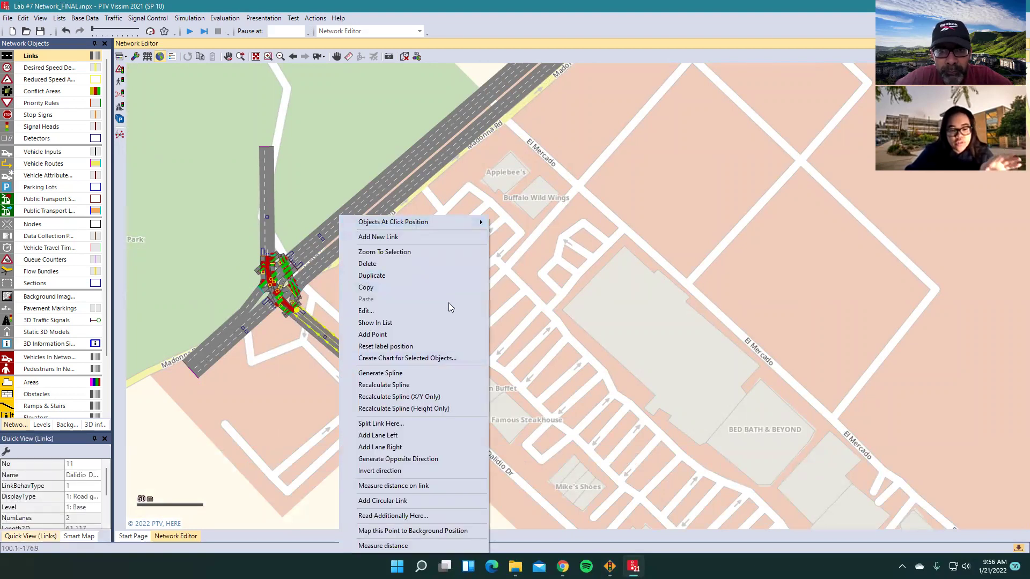
{"action": "left_click", "coordinate": [399, 531]}
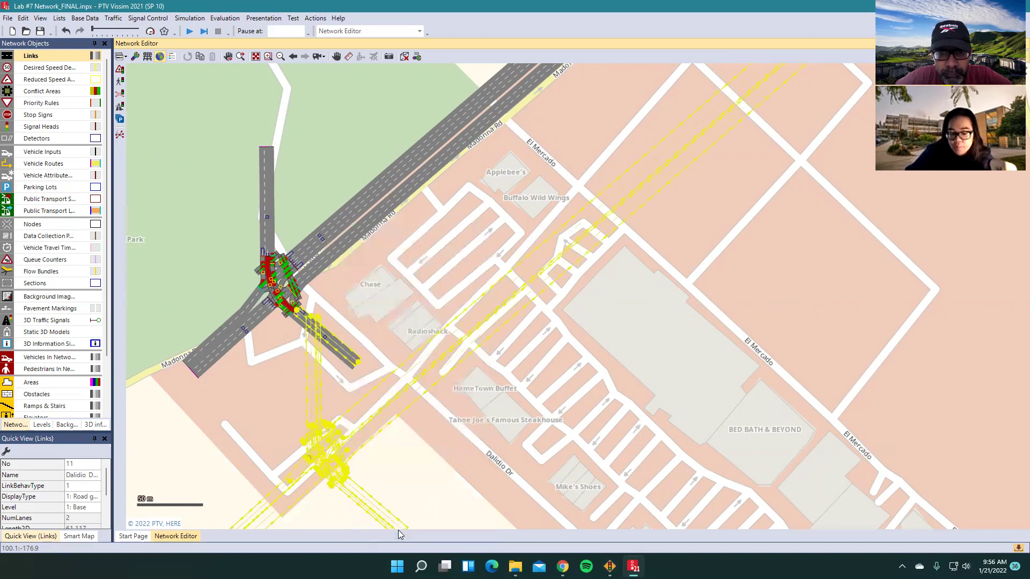
{"action": "left_click", "coordinate": [372, 350]}
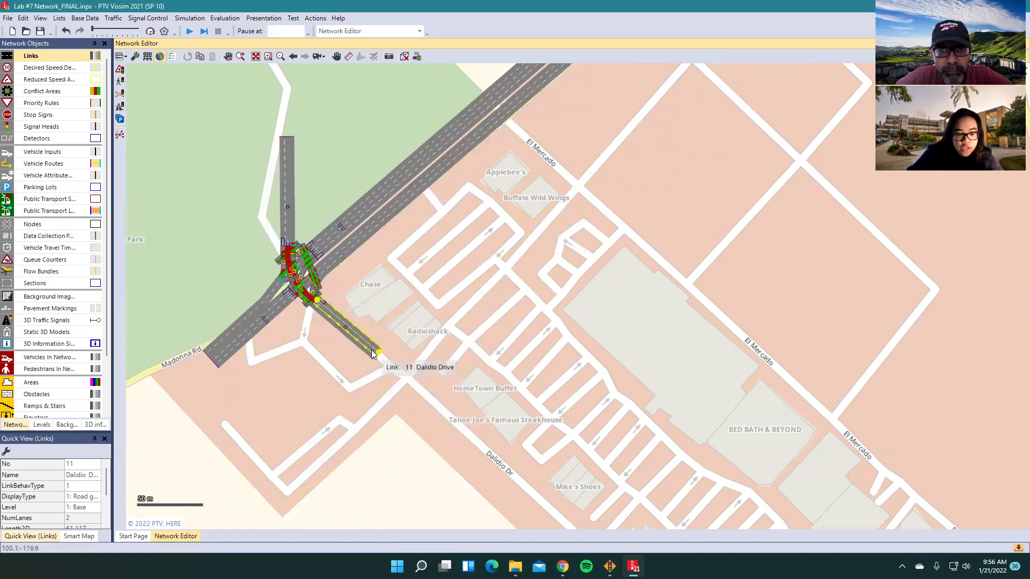
{"action": "scroll", "coordinate": [430, 236], "scroll_direction": "down", "scroll_amount": 2}
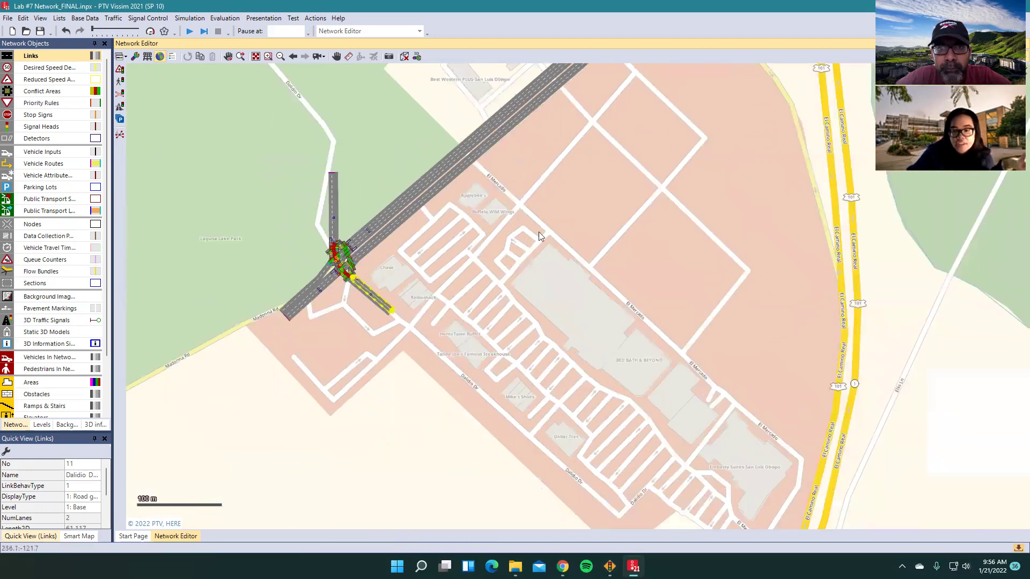
{"action": "scroll", "coordinate": [538, 231], "scroll_direction": "down", "scroll_amount": 1}
{"action": "scroll", "coordinate": [572, 226], "scroll_direction": "up", "scroll_amount": 1}
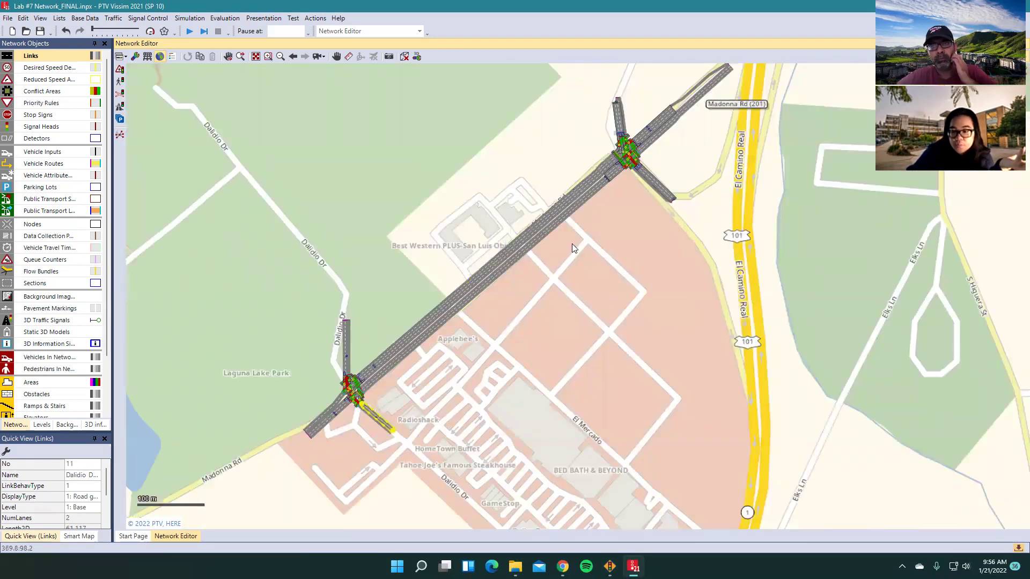
{"action": "scroll", "coordinate": [572, 243], "scroll_direction": "down", "scroll_amount": 1}
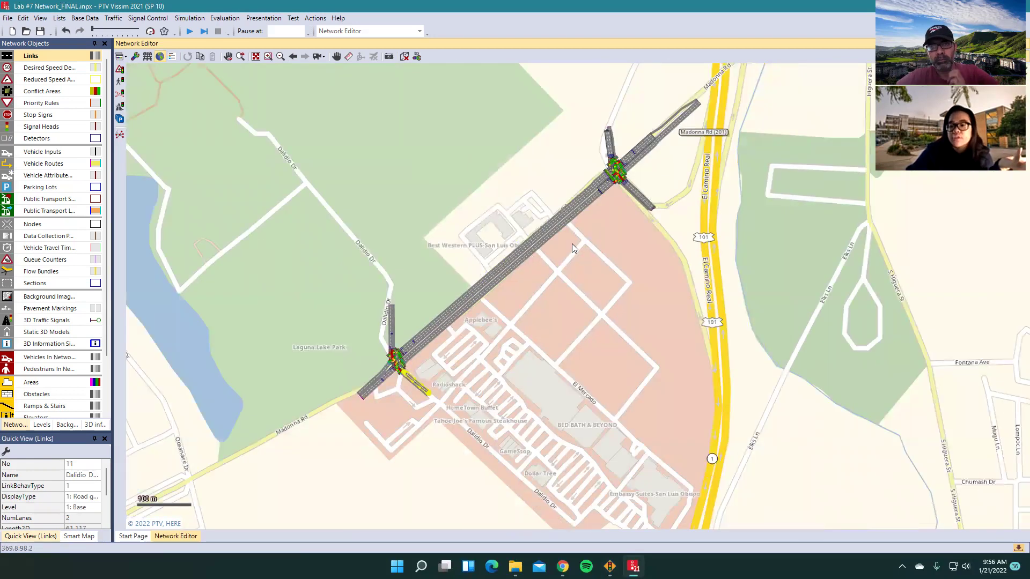
Start the continuous simulation, saving changes, then toggle Quick Mode on and back off.
{"action": "left_click", "coordinate": [189, 35]}
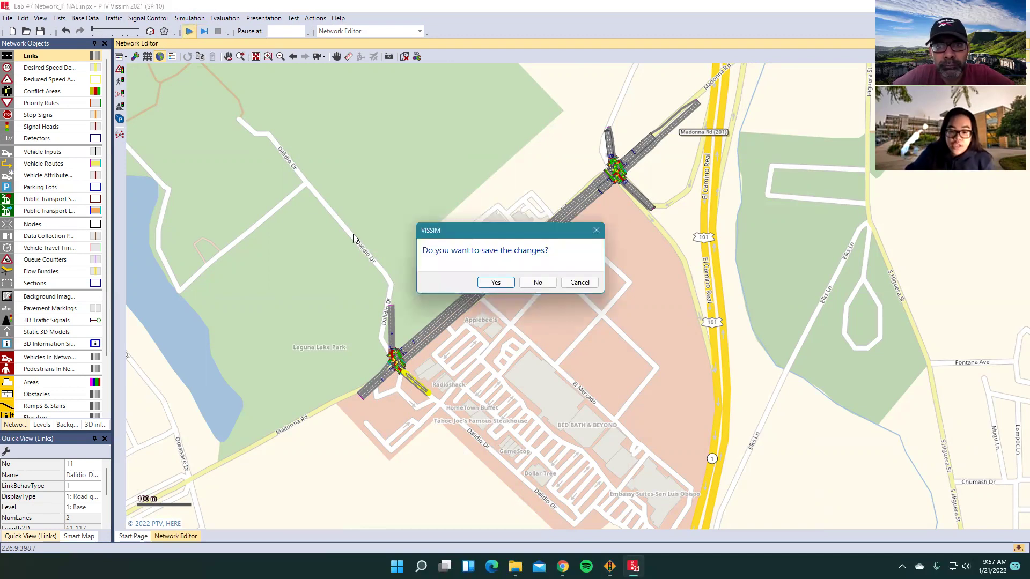
{"action": "left_click", "coordinate": [496, 282]}
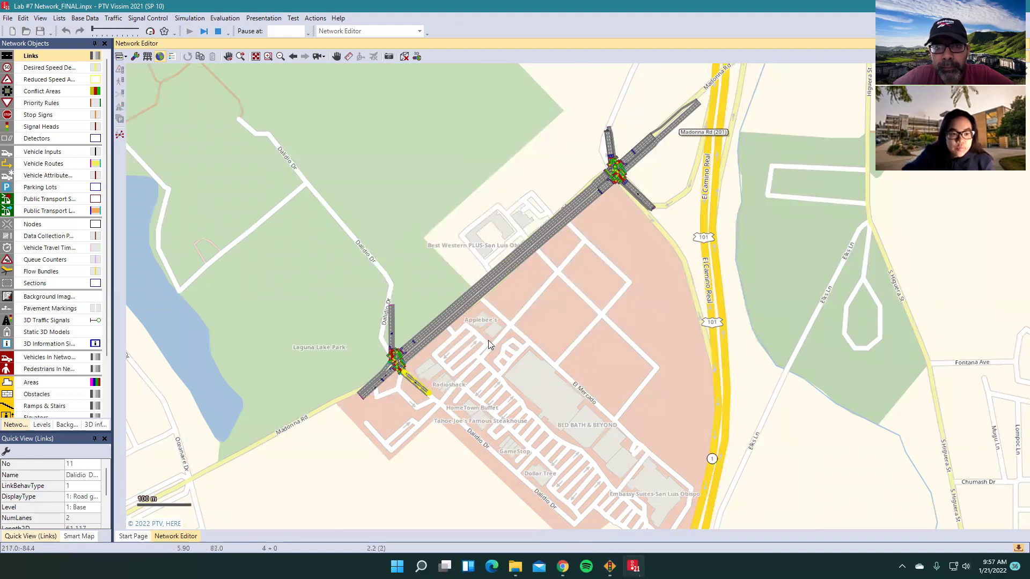
{"action": "left_click", "coordinate": [151, 31]}
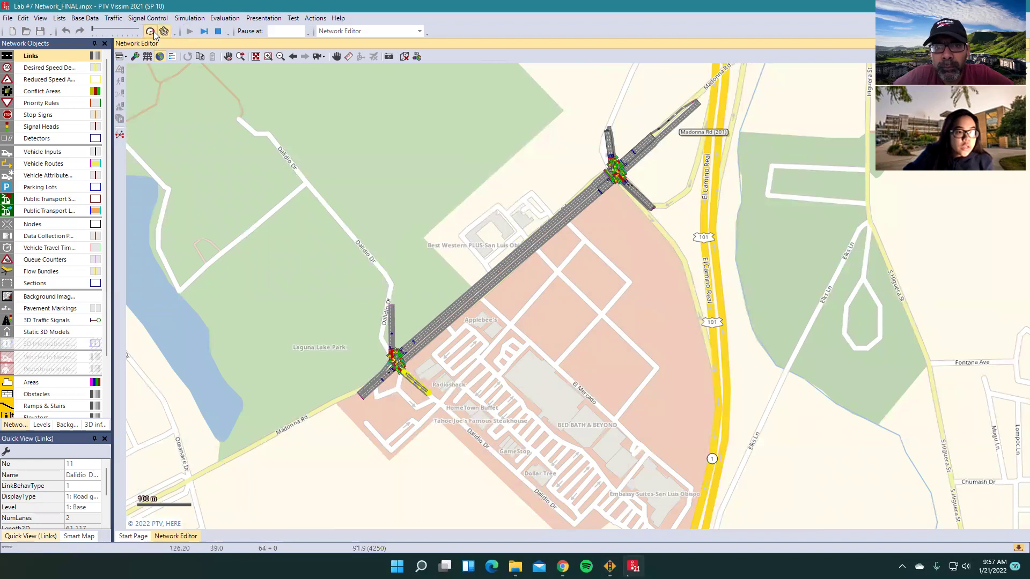
{"action": "left_click", "coordinate": [150, 32]}
Zoom and pan to watch vehicles moving through both Madonna Road intersections.
{"action": "scroll", "coordinate": [392, 381], "scroll_direction": "up", "scroll_amount": 1}
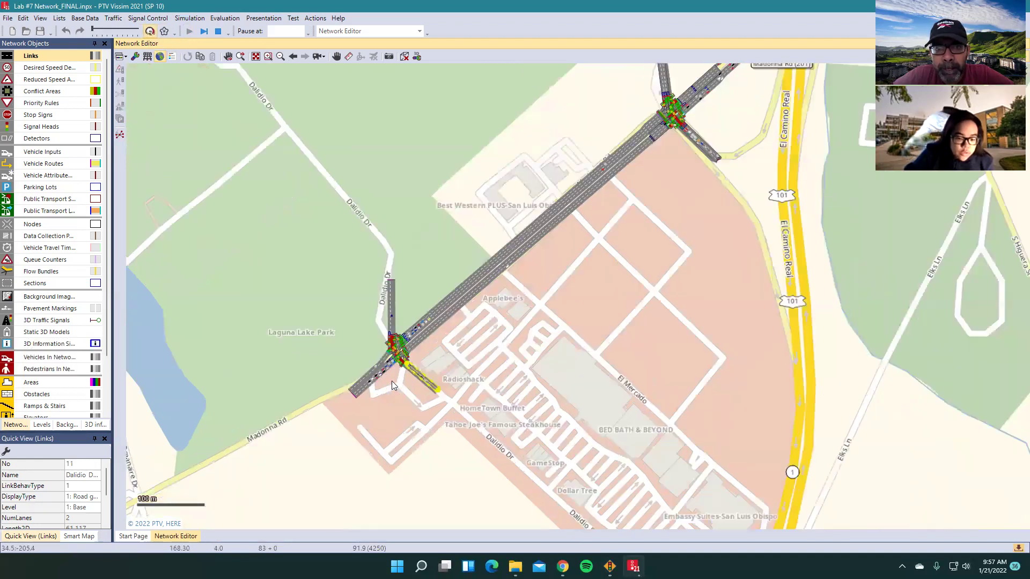
{"action": "scroll", "coordinate": [392, 374], "scroll_direction": "up", "scroll_amount": 1}
{"action": "scroll", "coordinate": [392, 373], "scroll_direction": "up", "scroll_amount": 3}
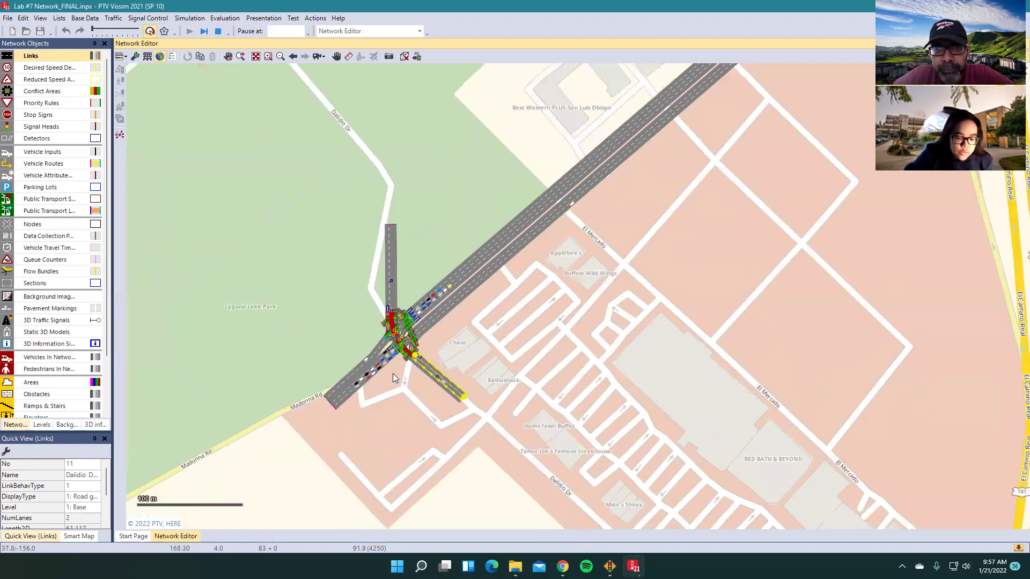
{"action": "scroll", "coordinate": [393, 373], "scroll_direction": "up", "scroll_amount": 1}
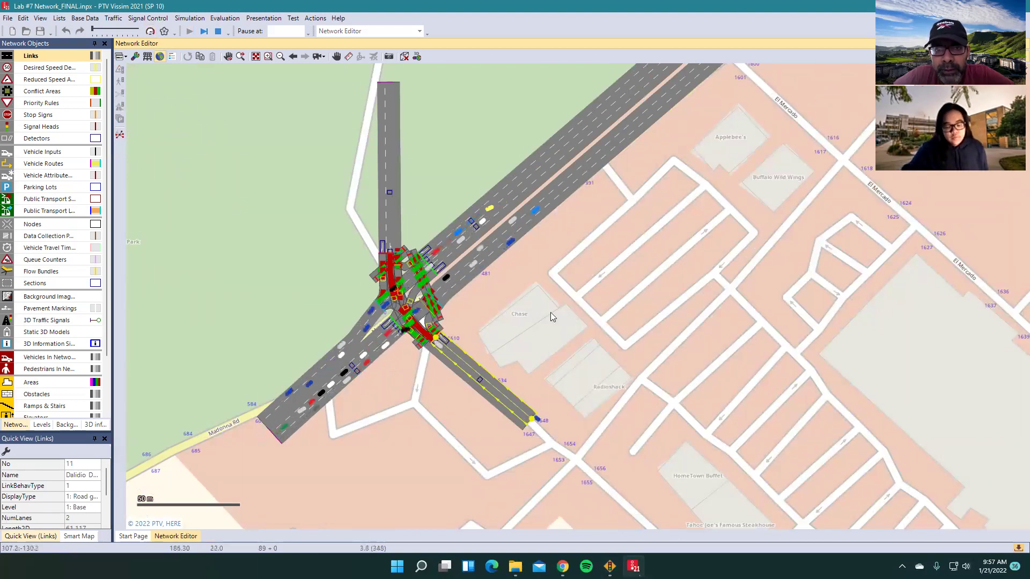
{"action": "scroll", "coordinate": [608, 242], "scroll_direction": "down", "scroll_amount": 2}
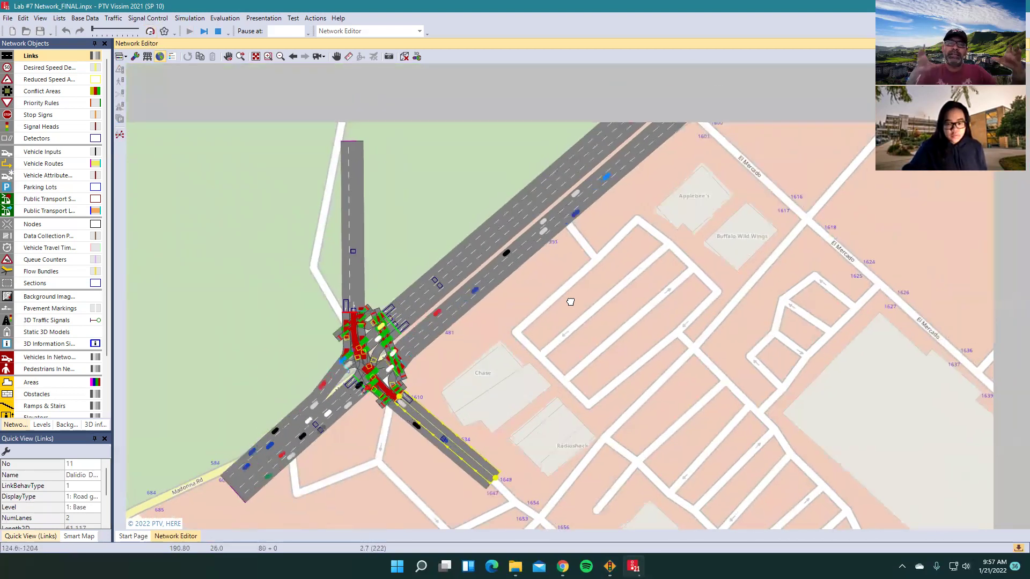
{"action": "scroll", "coordinate": [576, 300], "scroll_direction": "down", "scroll_amount": 2}
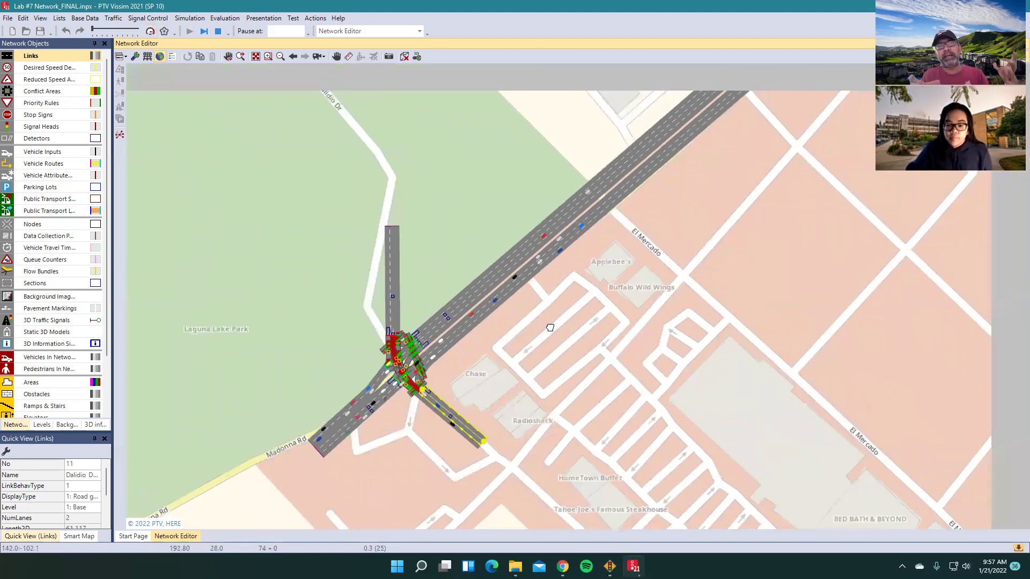
{"action": "scroll", "coordinate": [570, 305], "scroll_direction": "down", "scroll_amount": 3}
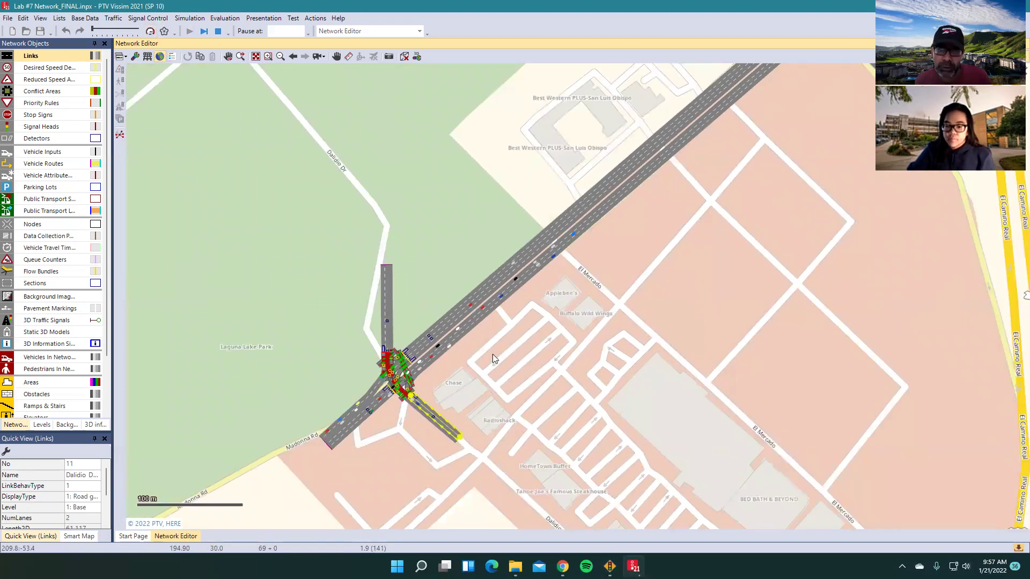
{"action": "left_click_drag", "start_coordinate": [627, 275], "coordinate": [574, 322]}
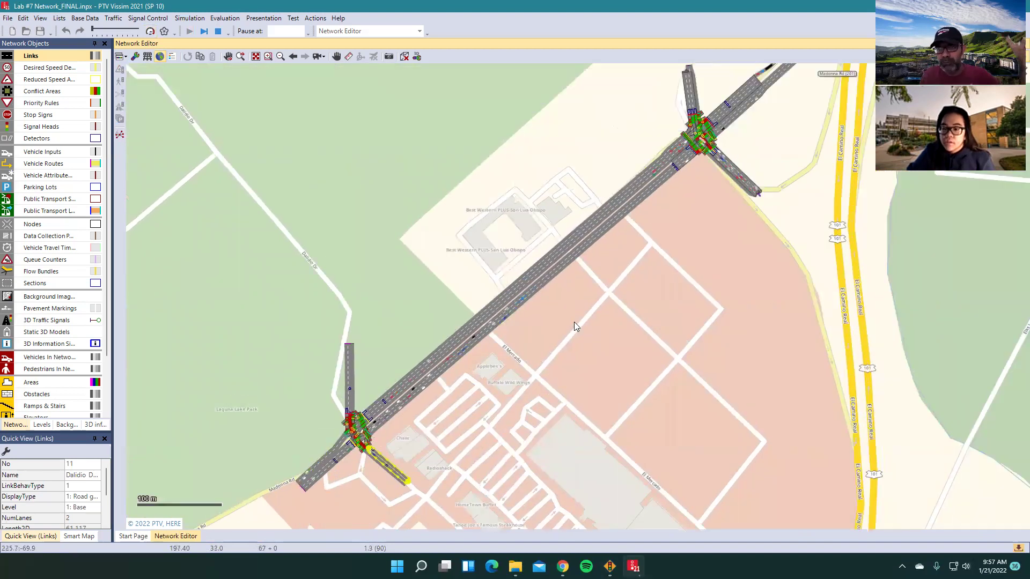